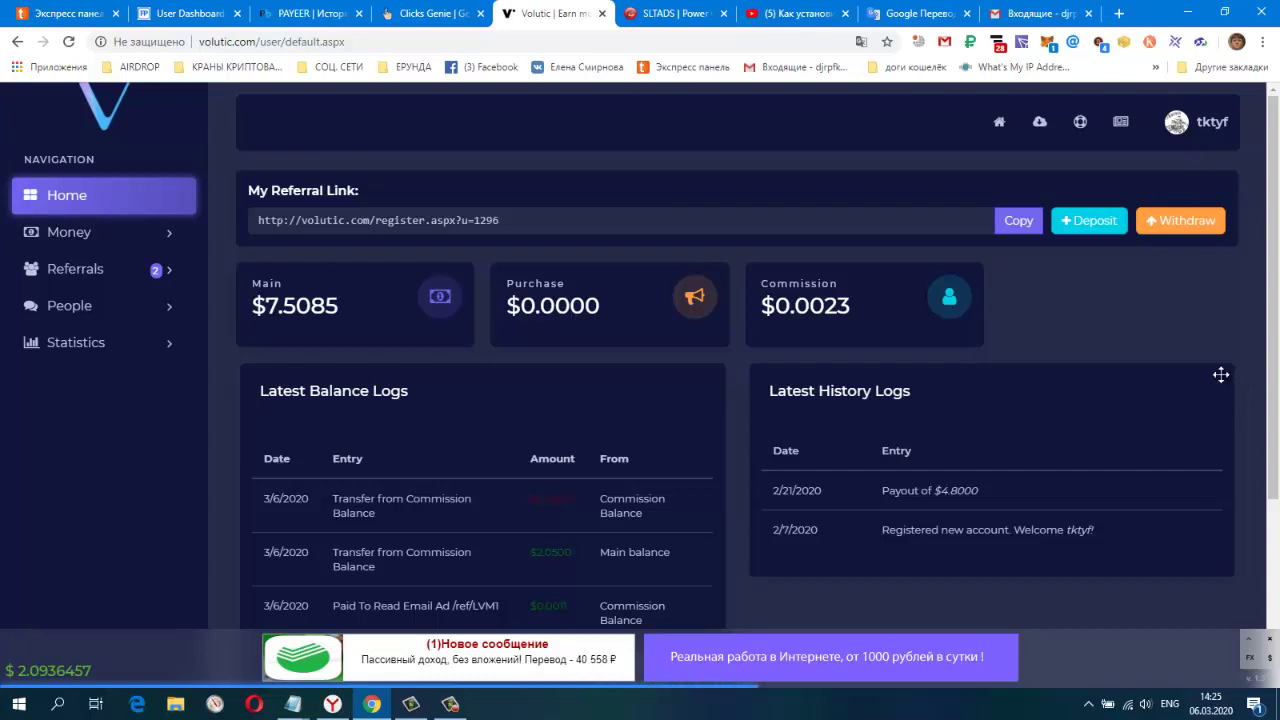
Step: Compare balances across both sites, noting Volutic's Main balance of 7.50
left_click(424, 14)
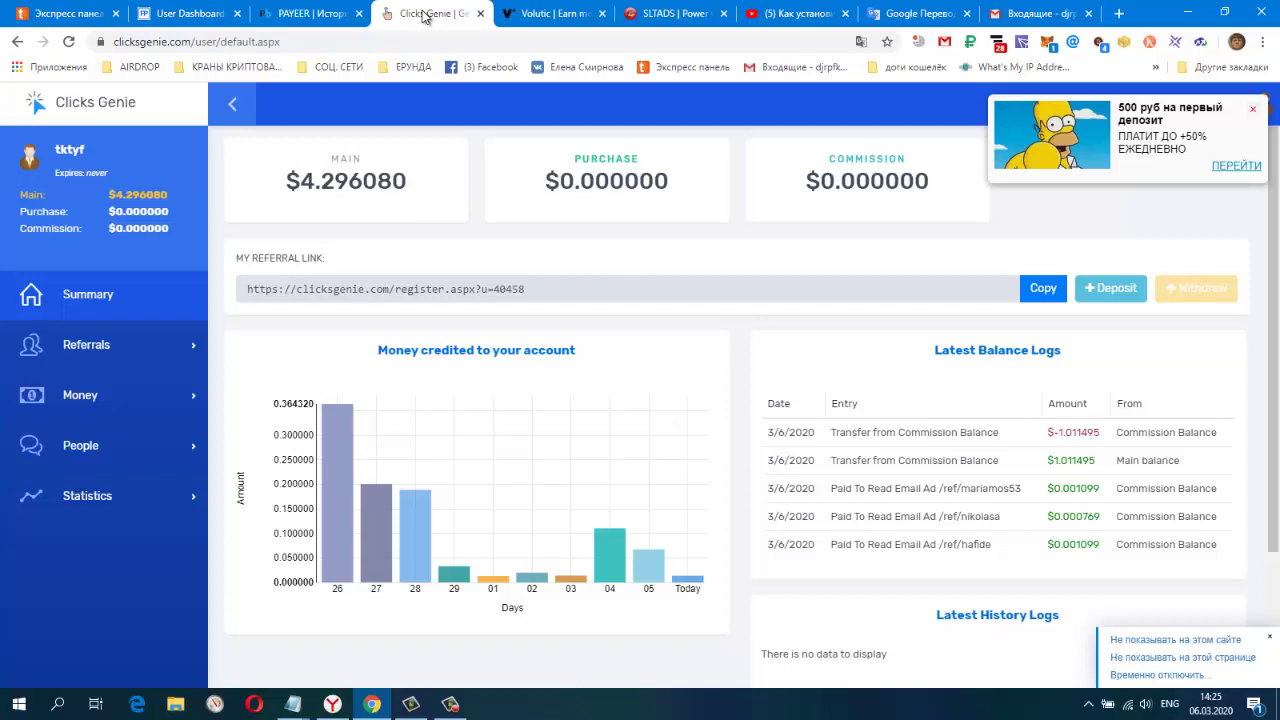
left_click(561, 19)
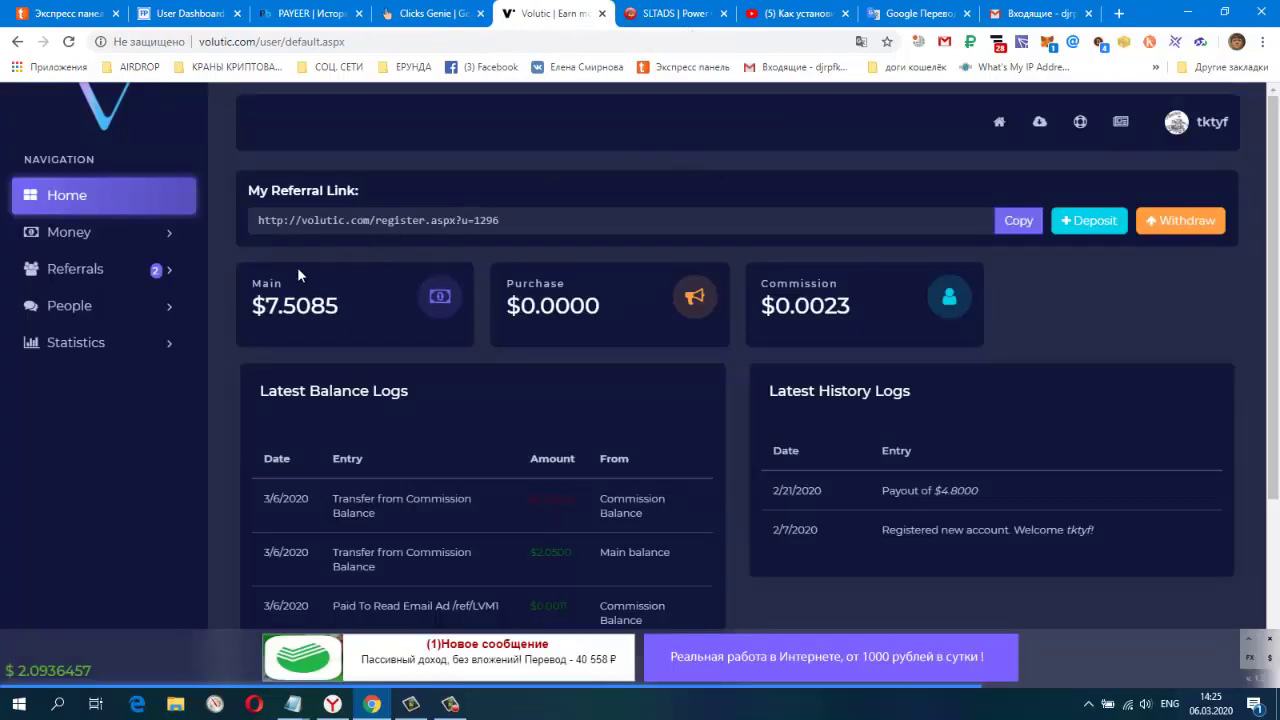
left_click_drag(268, 305, 306, 311)
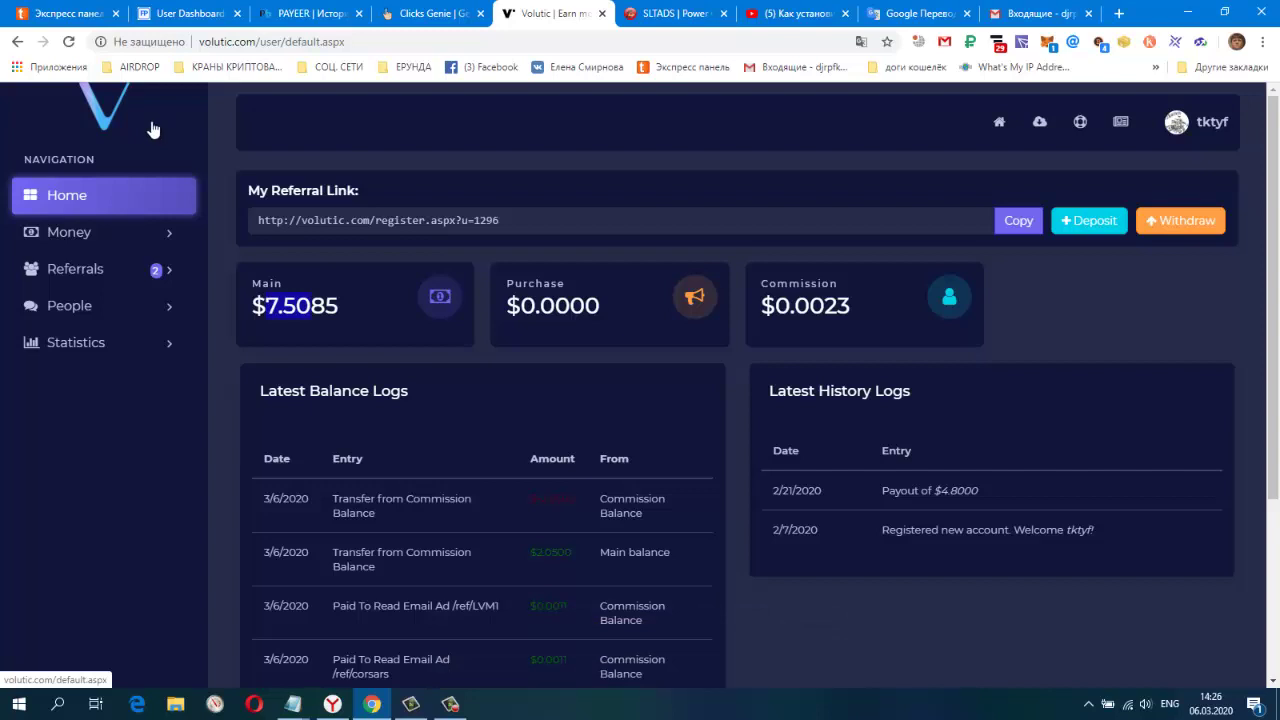
Step: Request a $7.5 withdrawal from the Main balance to FaucetPay
left_click(1180, 228)
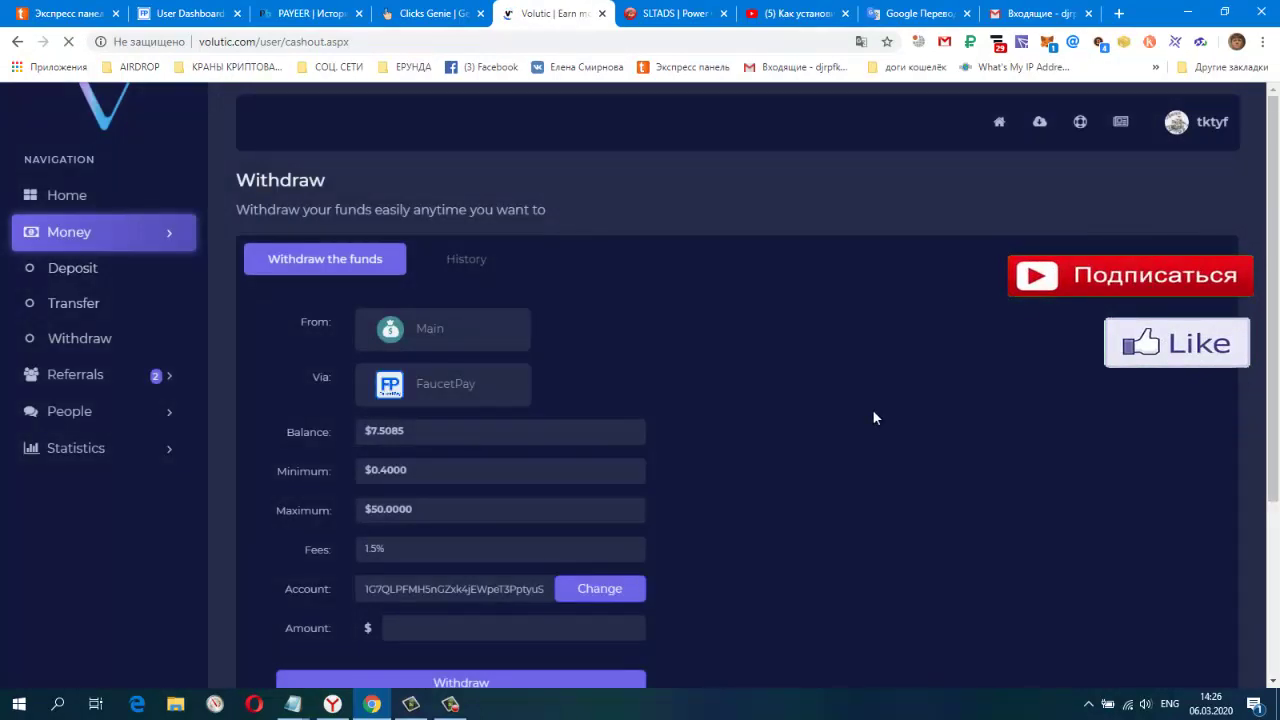
scroll(520, 310, "down", 1)
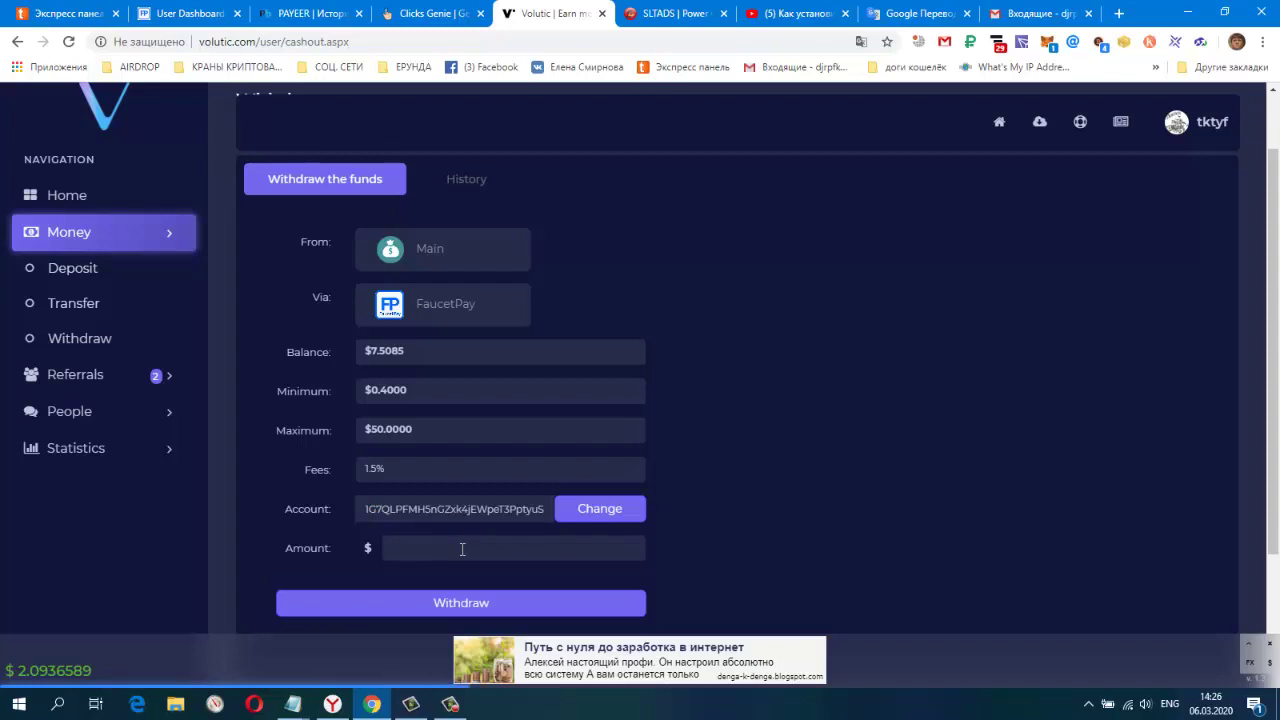
type("7.5")
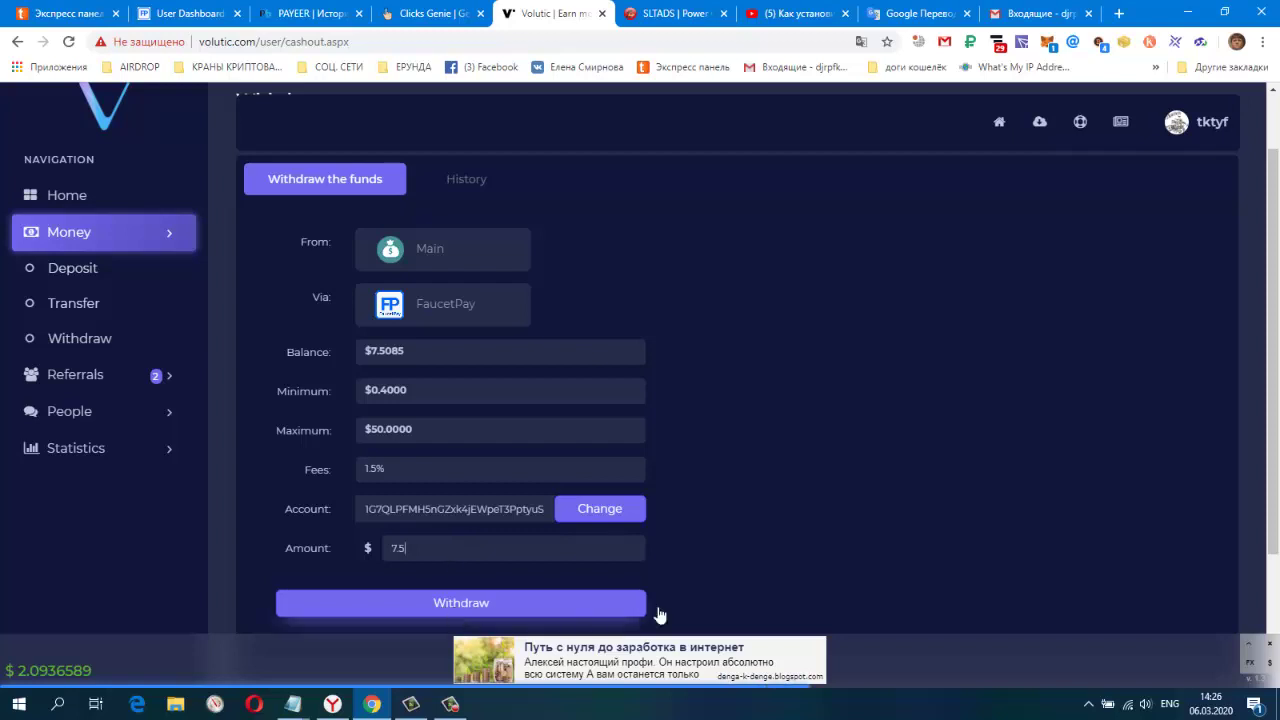
left_click(1272, 648)
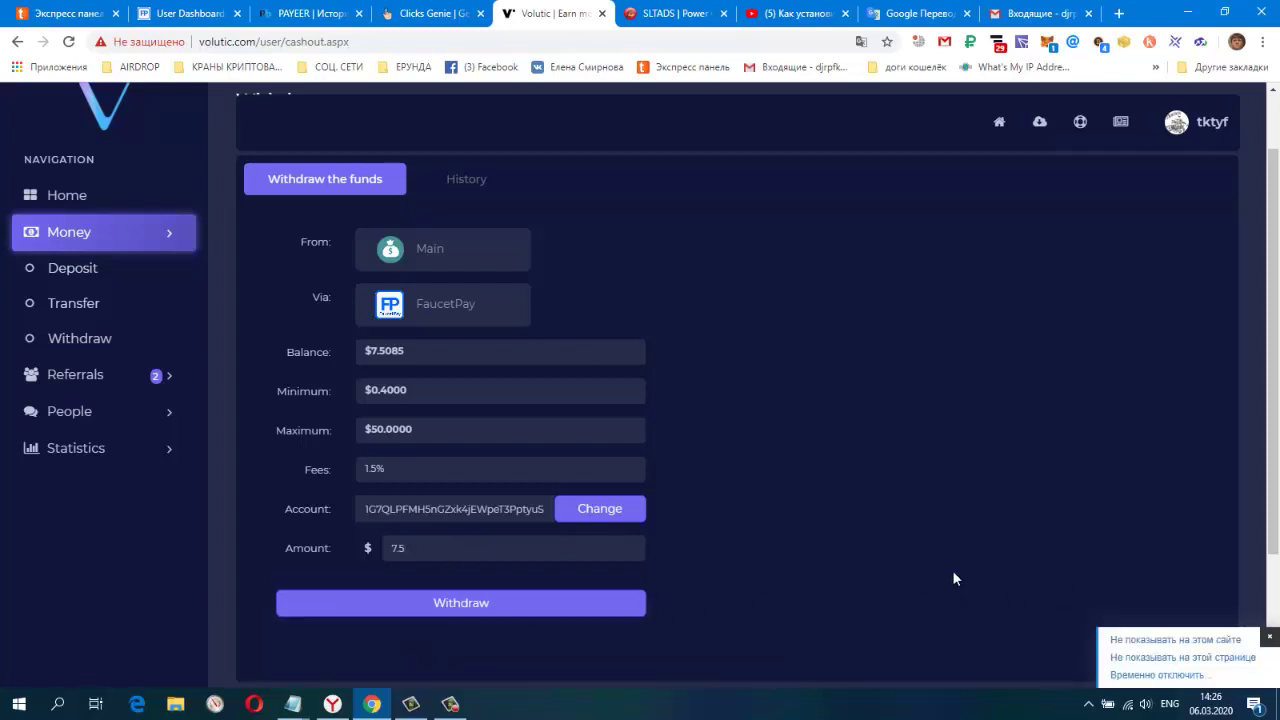
left_click(485, 606)
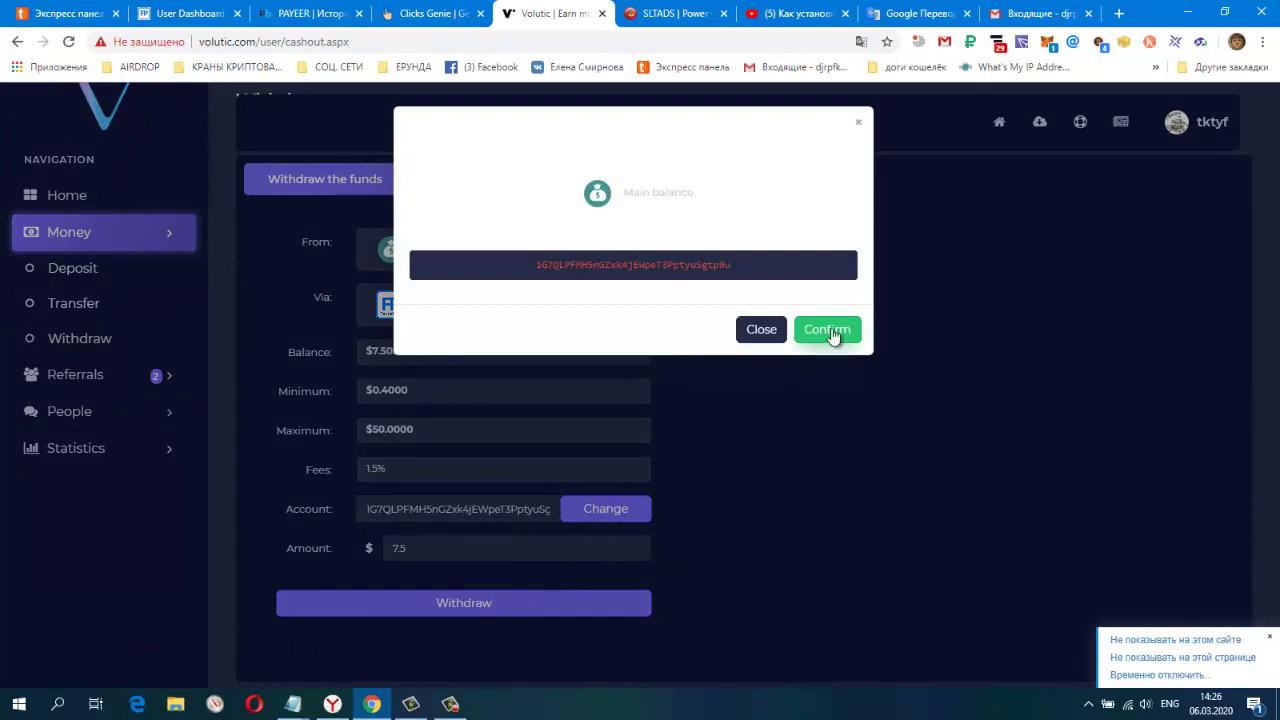
Step: Confirm the $7.5 withdrawal to the FaucetPay payout account
left_click(829, 330)
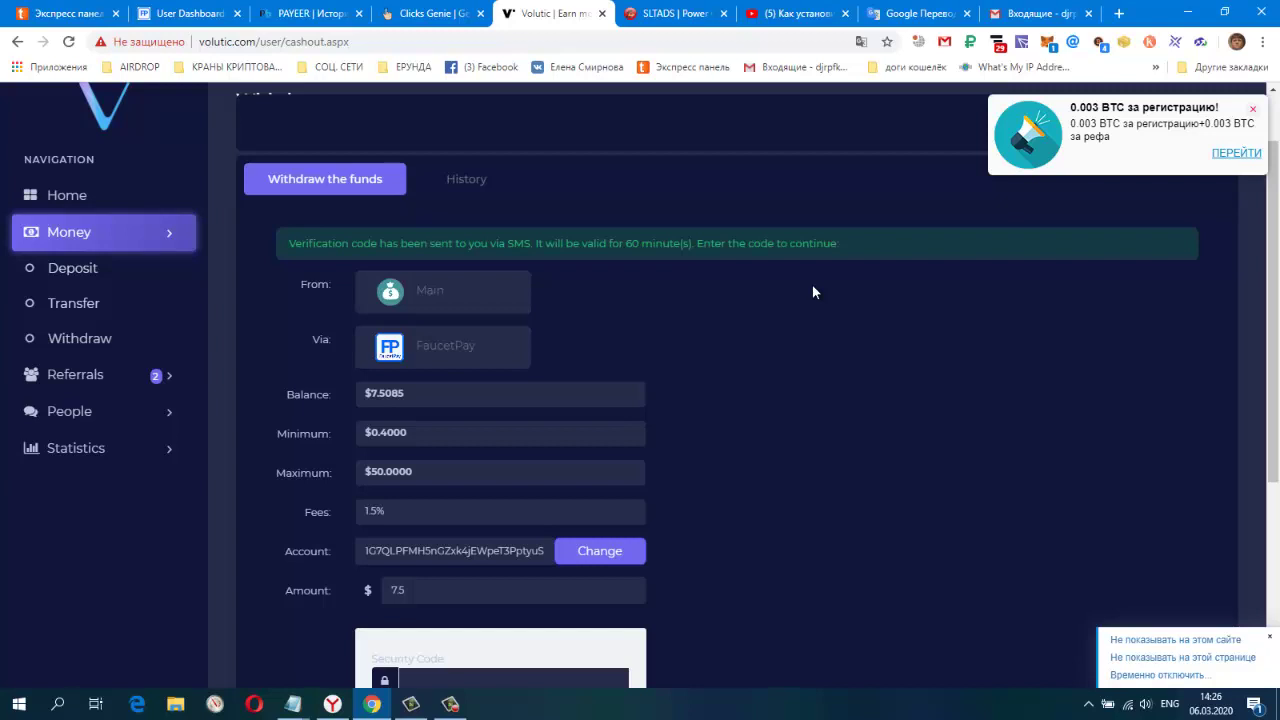
scroll(843, 352, "down", 3)
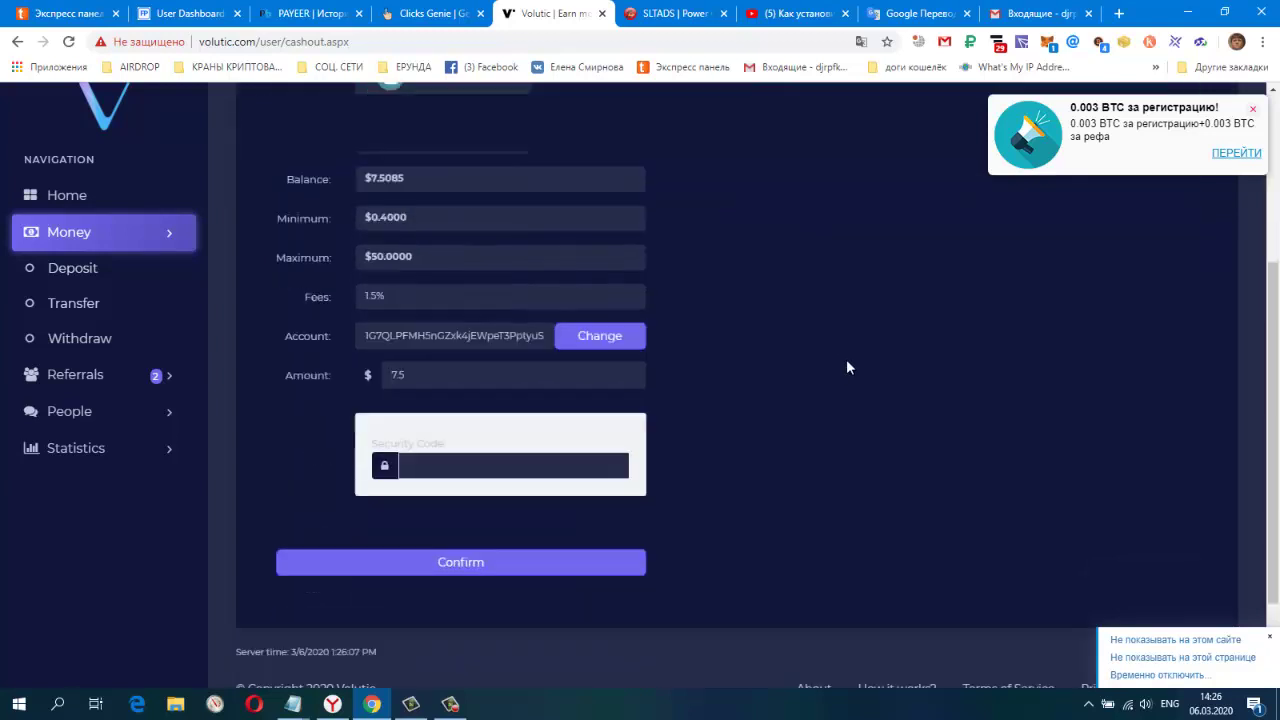
left_click(450, 704)
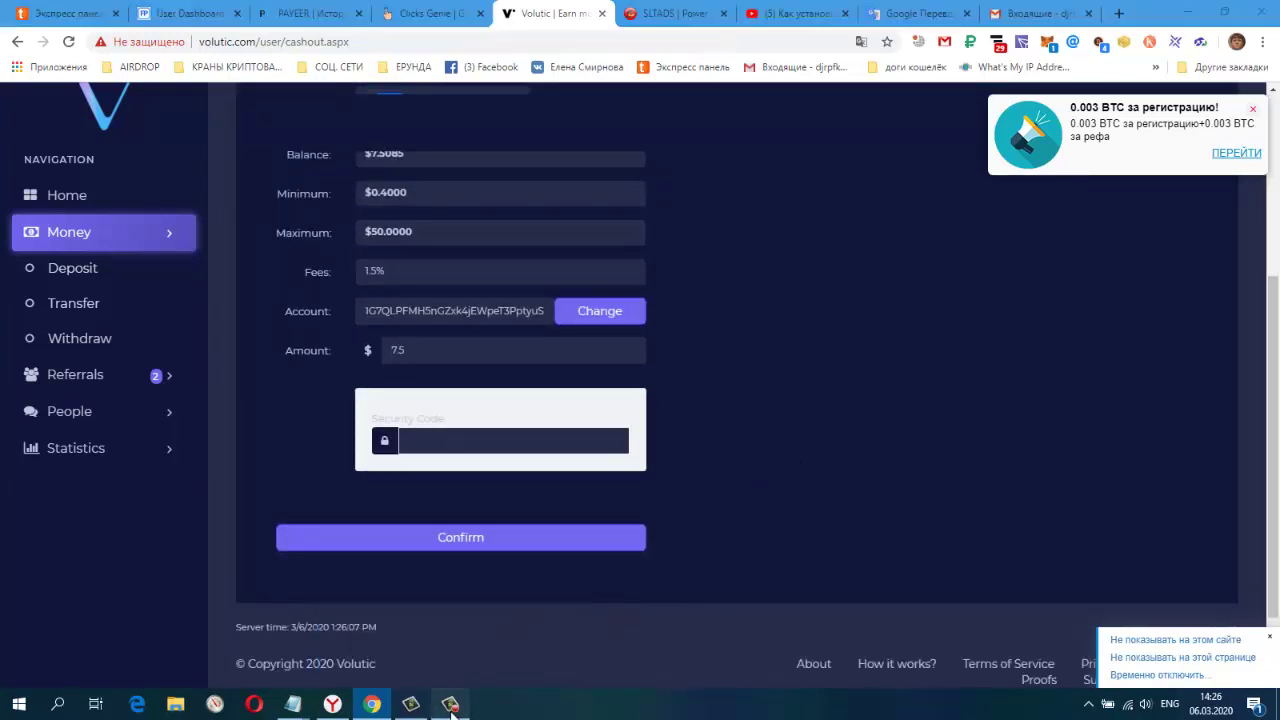
left_click(1203, 628)
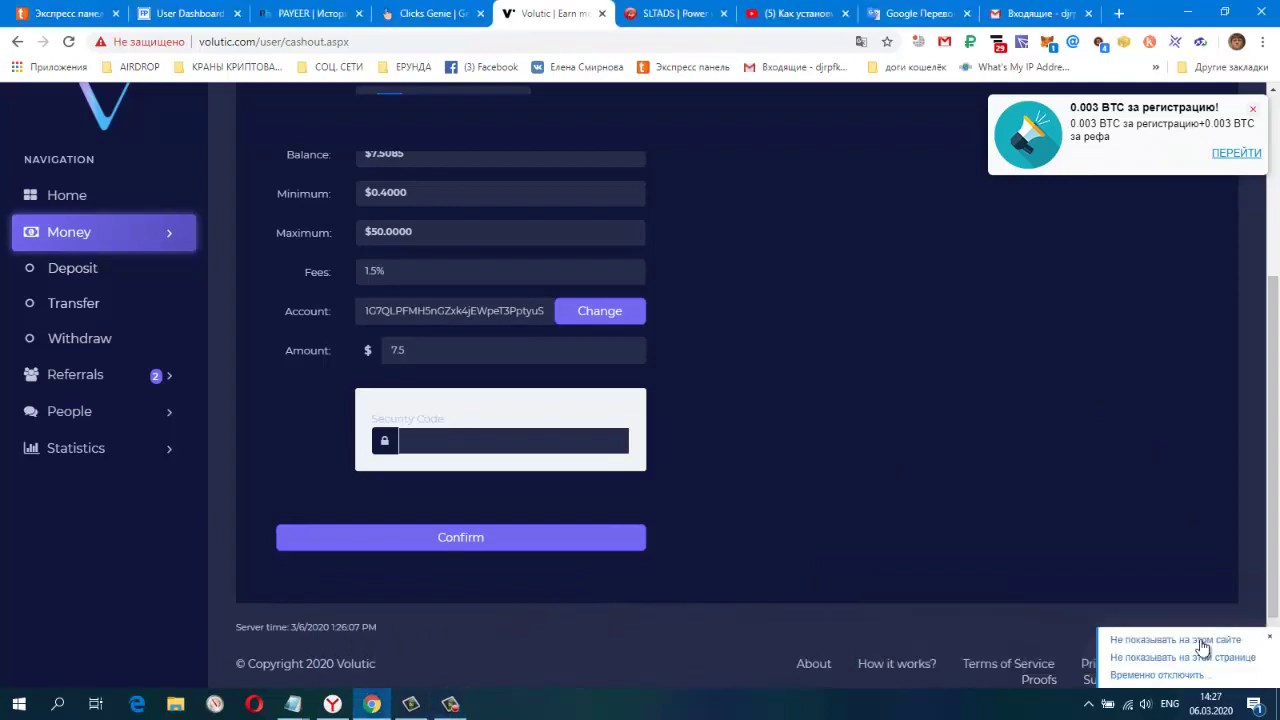
Step: Enter the SMS security code and submit it to complete the payout
left_click(577, 441)
left_click(577, 441)
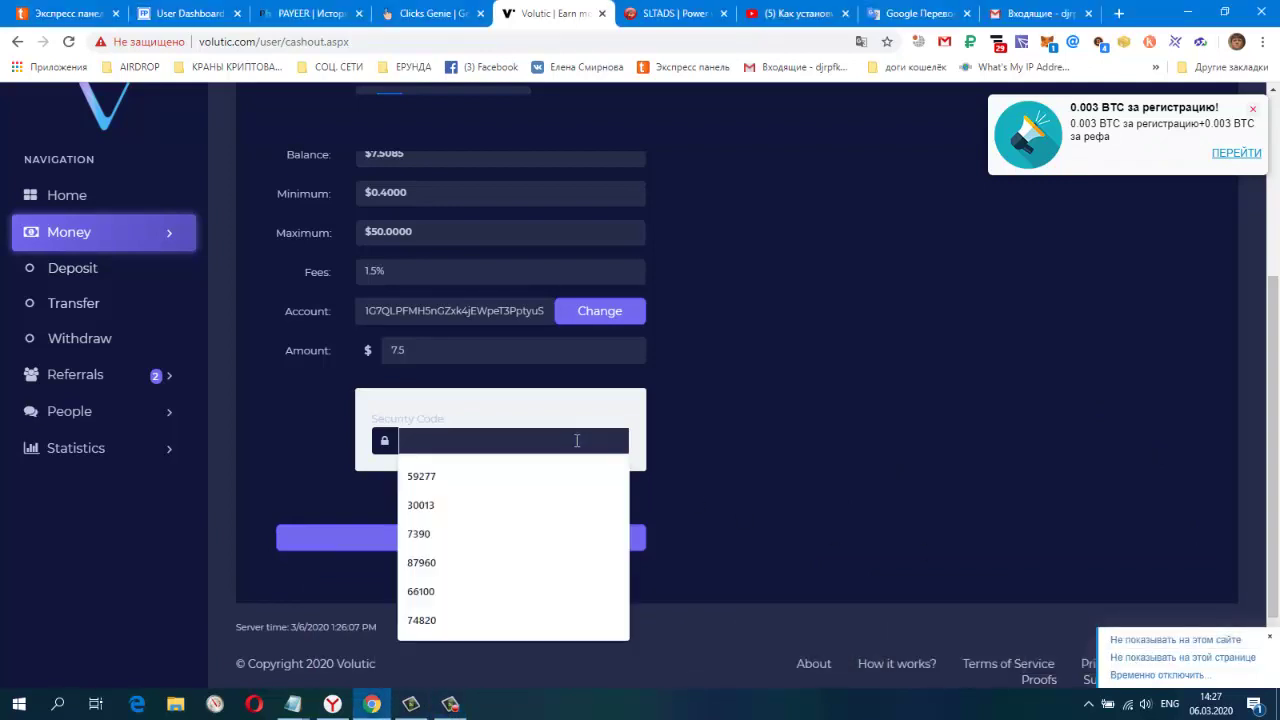
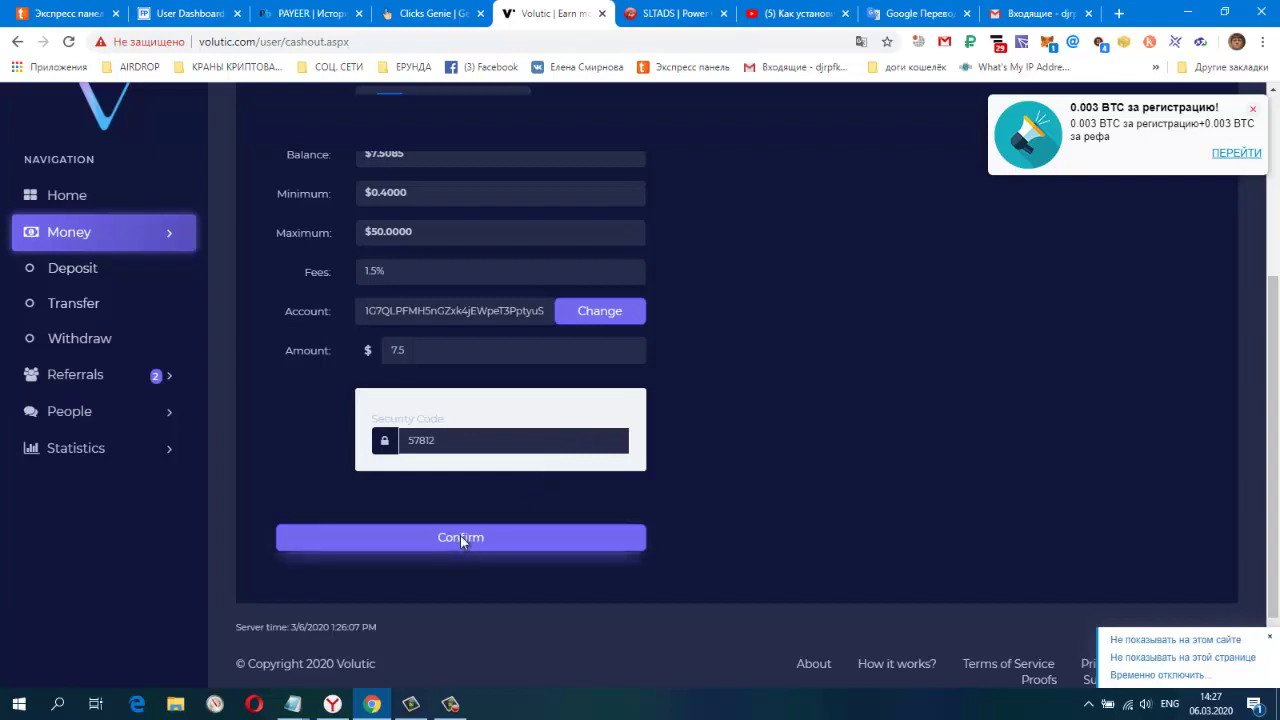
left_click(460, 537)
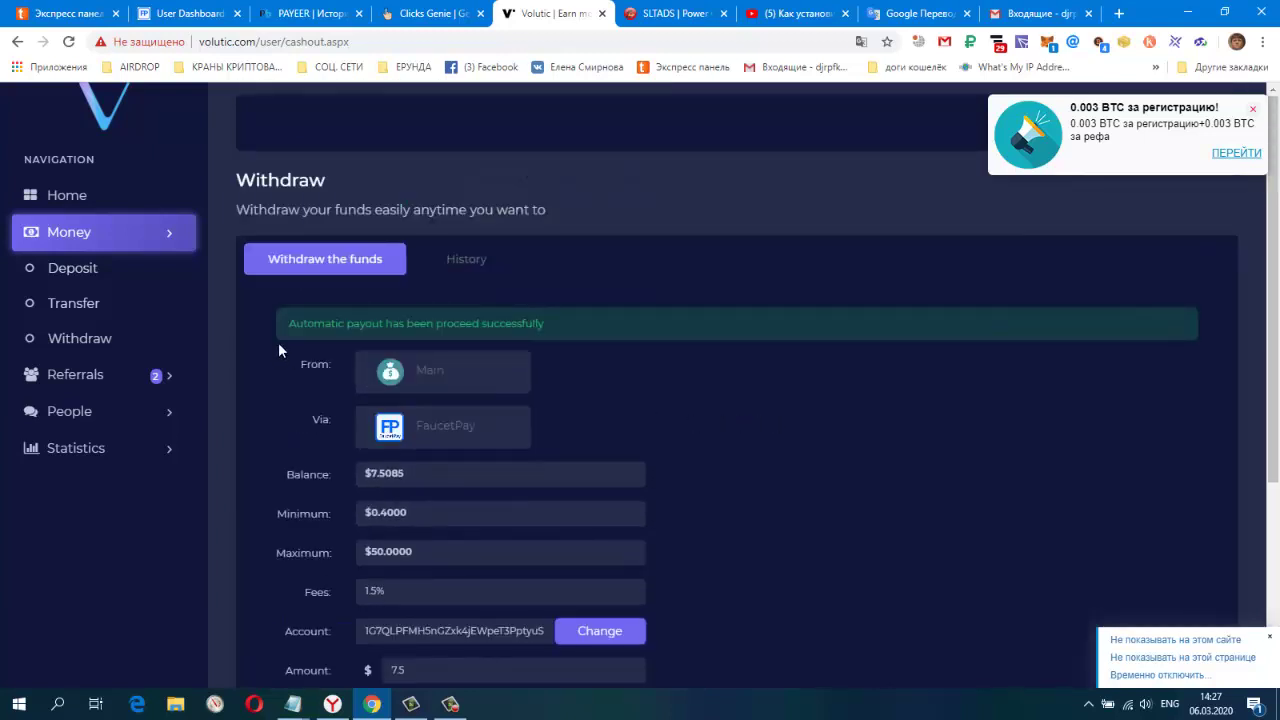
Step: Translate the success message into Russian, then check Main is now $0.0085 on the Home dashboard
right_click(700, 371)
left_click(761, 498)
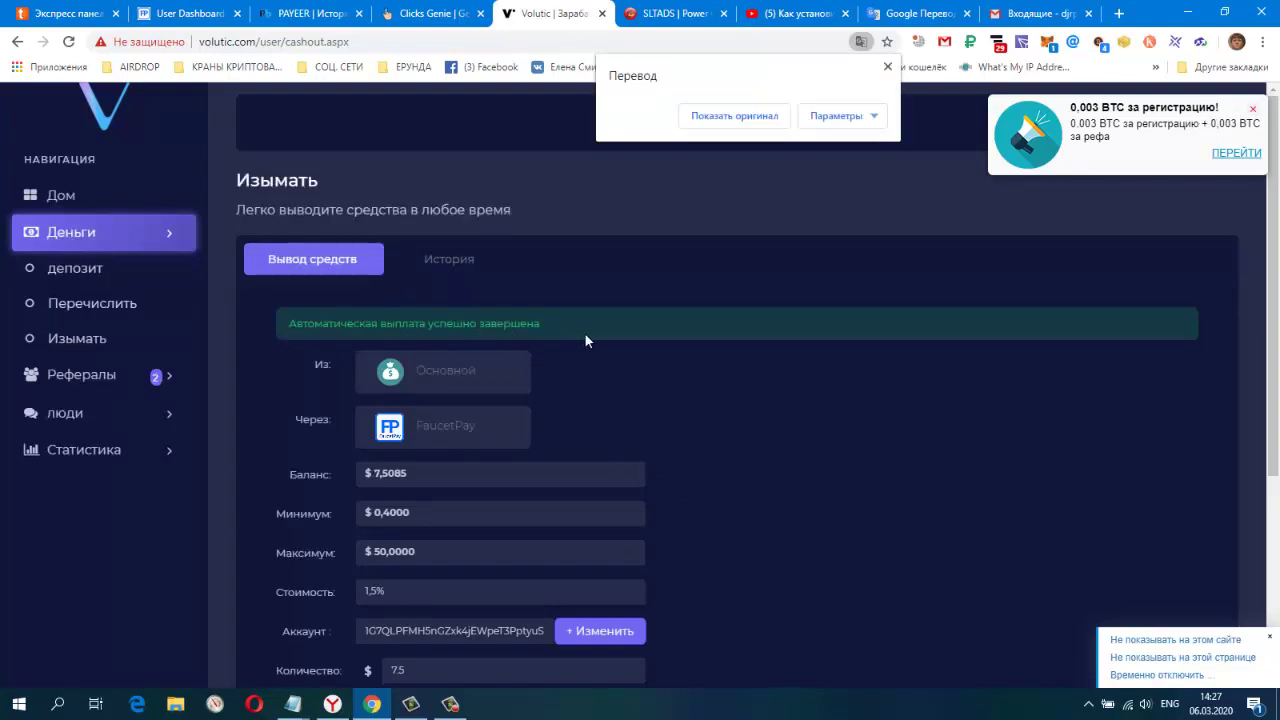
left_click(68, 197)
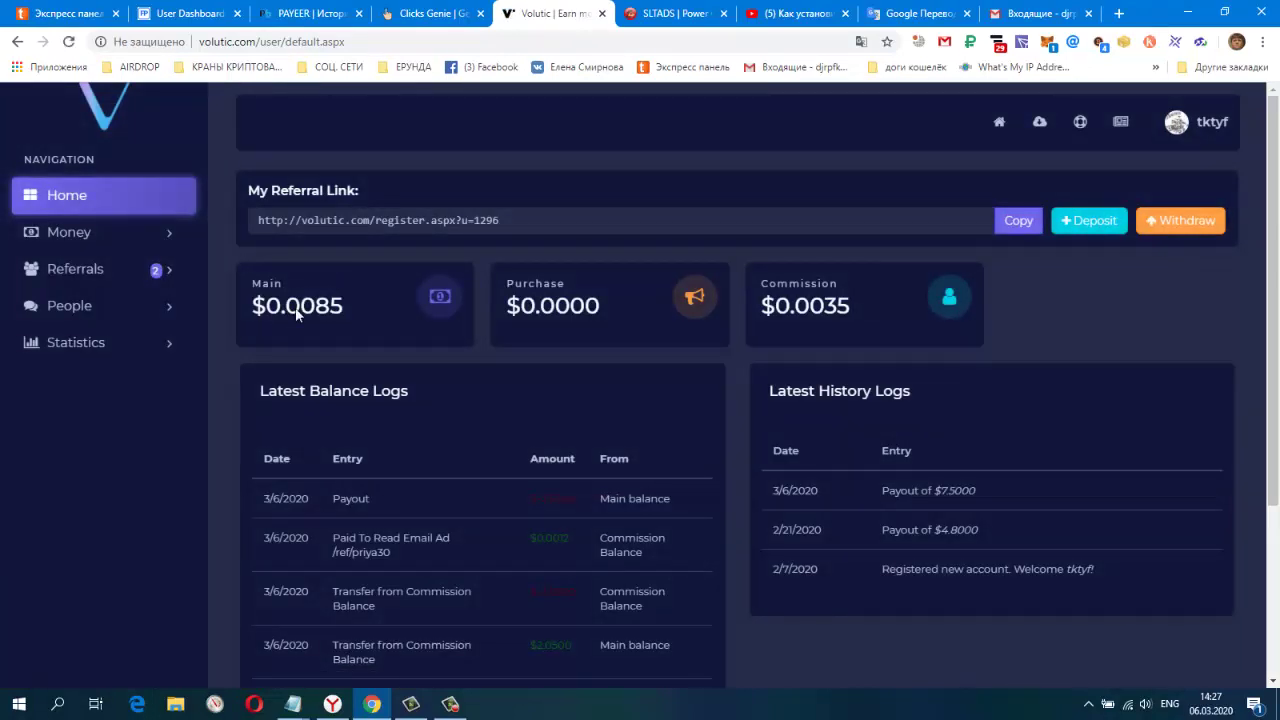
left_click(181, 14)
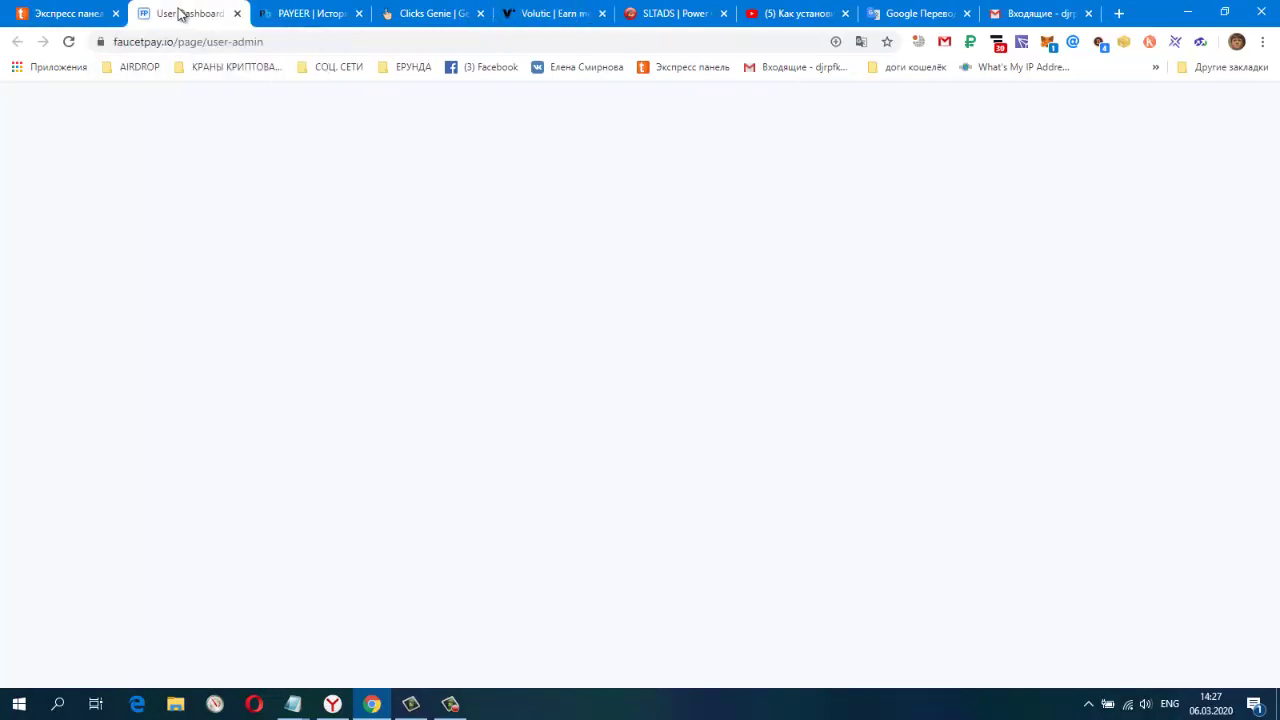
Step: Reload FaucetPay and locate Volutic's 0.00081024 BTC payment dated 6th March 2020
scroll(168, 212, "down", 2)
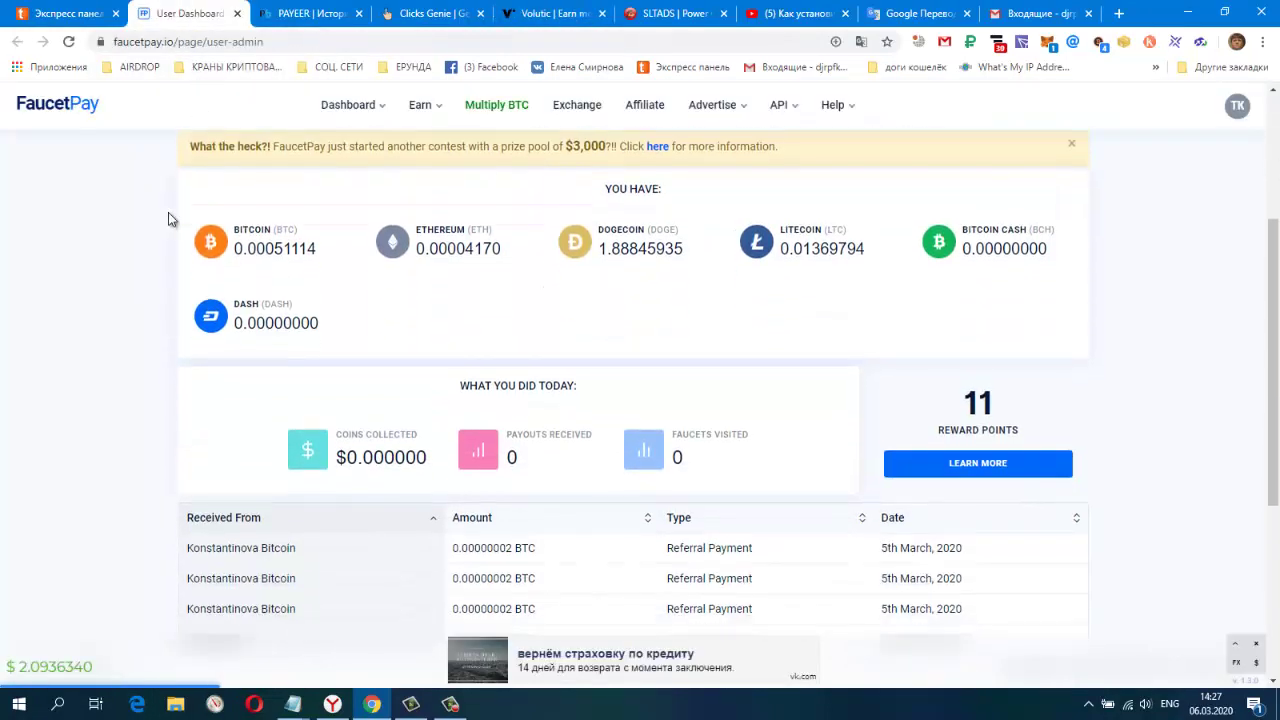
scroll(168, 212, "down", 1)
right_click(58, 166)
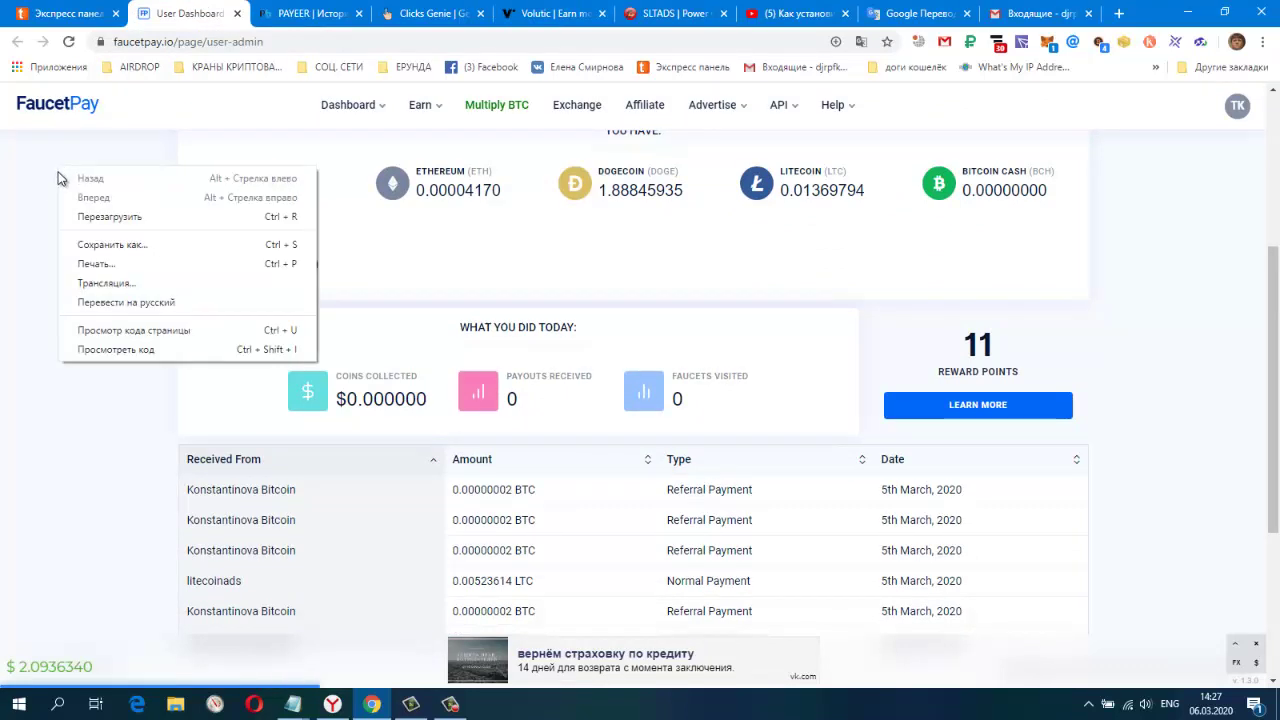
left_click(82, 216)
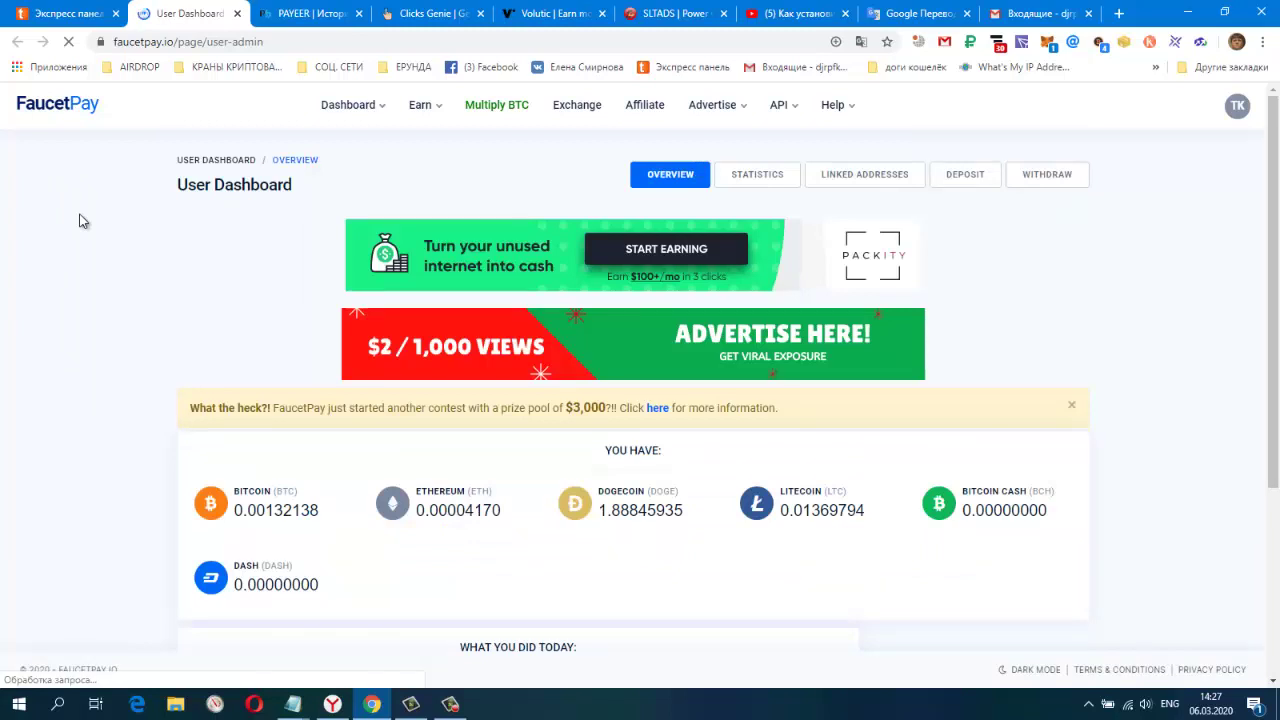
scroll(85, 232, "down", 3)
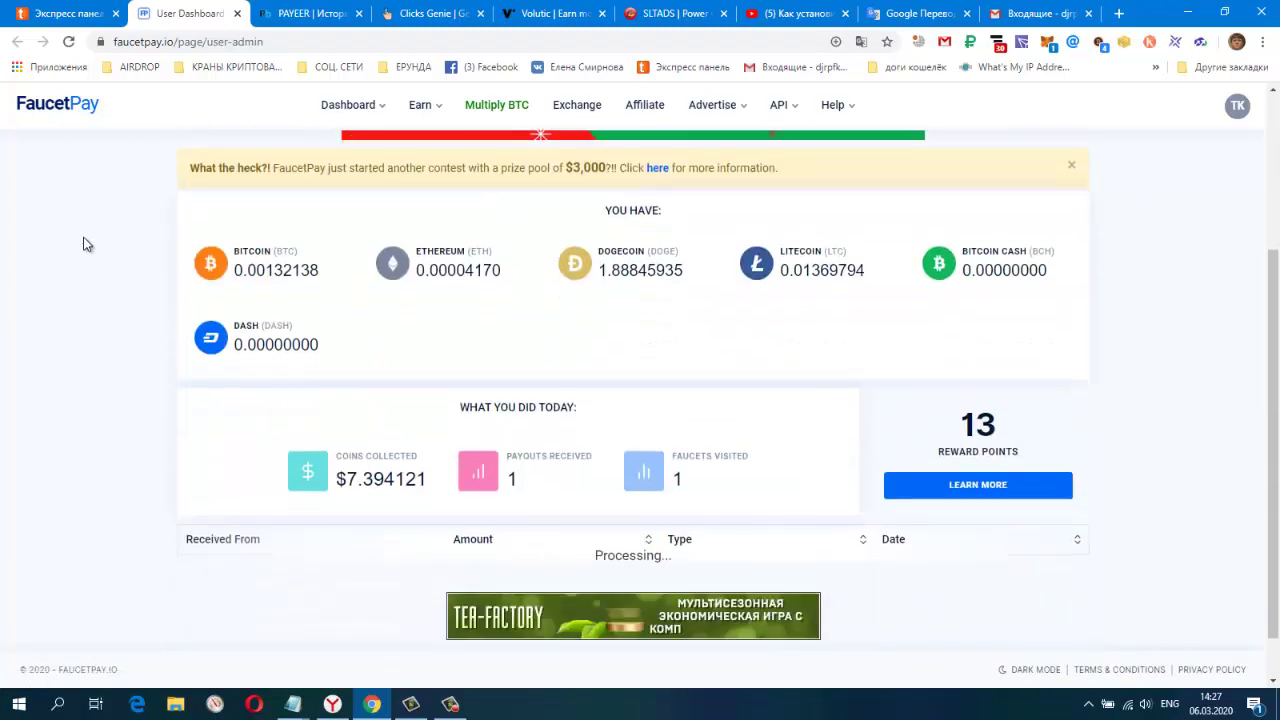
scroll(85, 244, "down", 3)
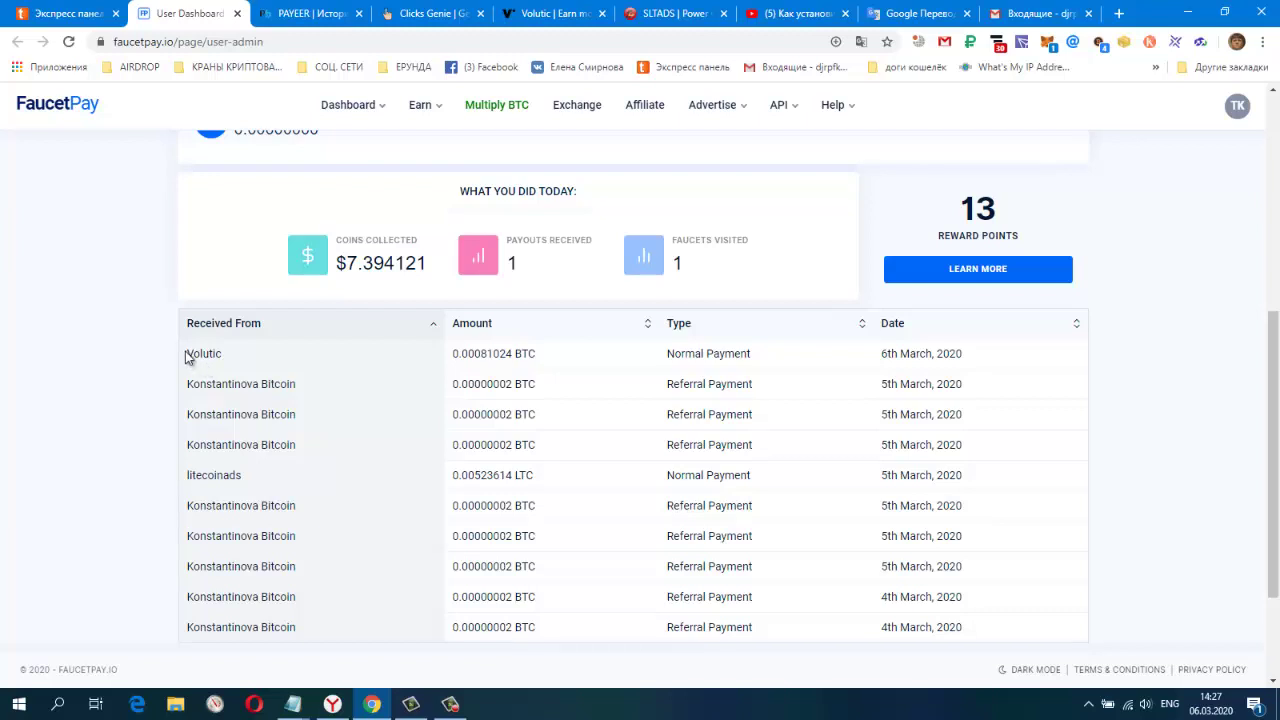
left_click_drag(185, 357, 537, 360)
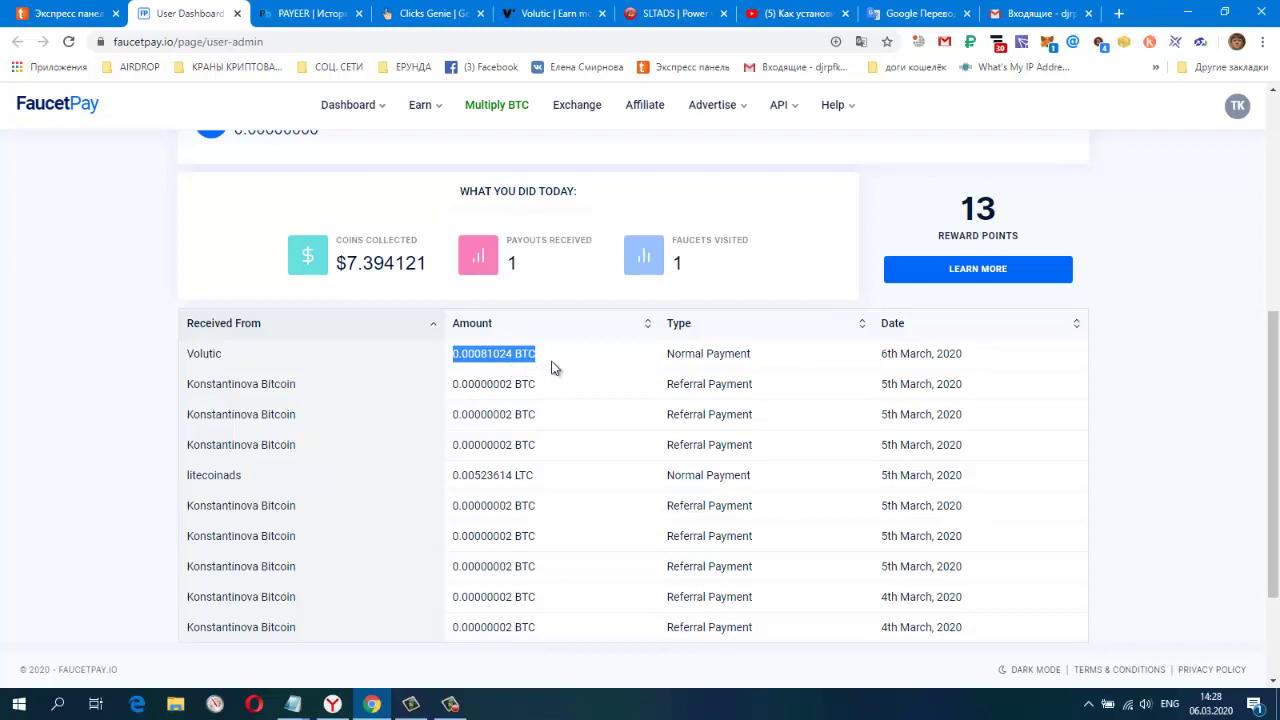
left_click_drag(882, 355, 989, 368)
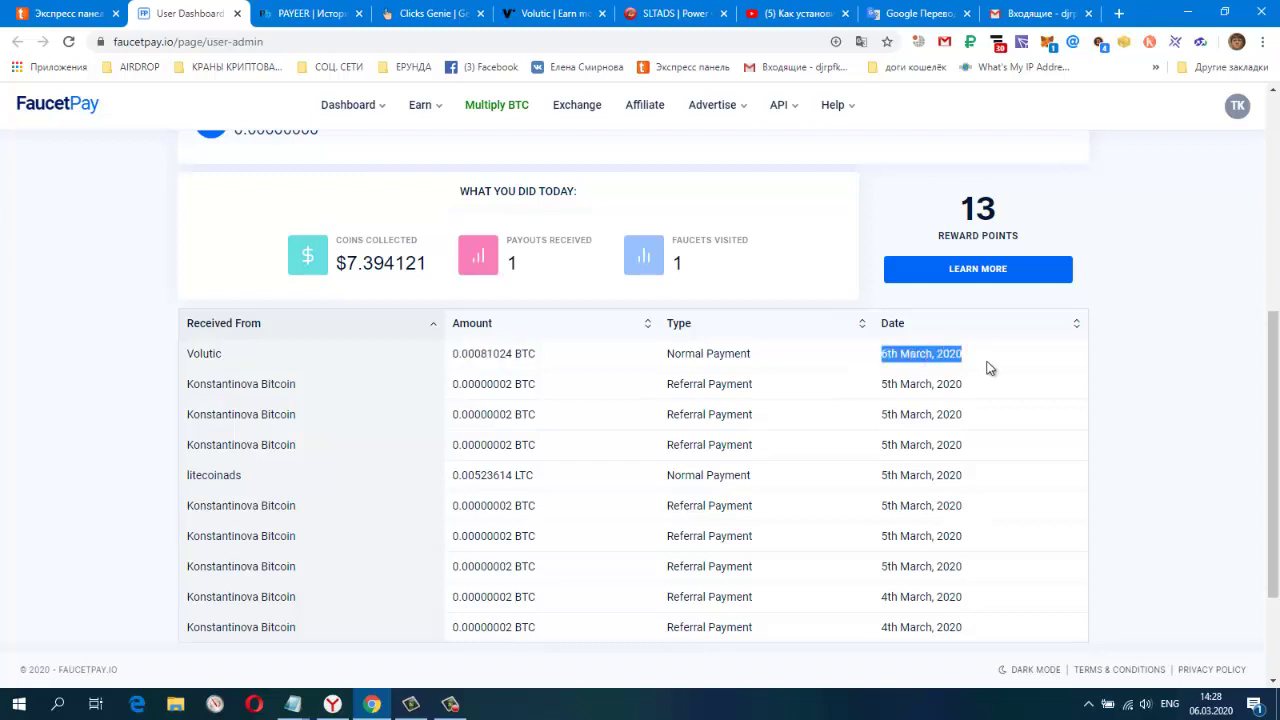
left_click(447, 22)
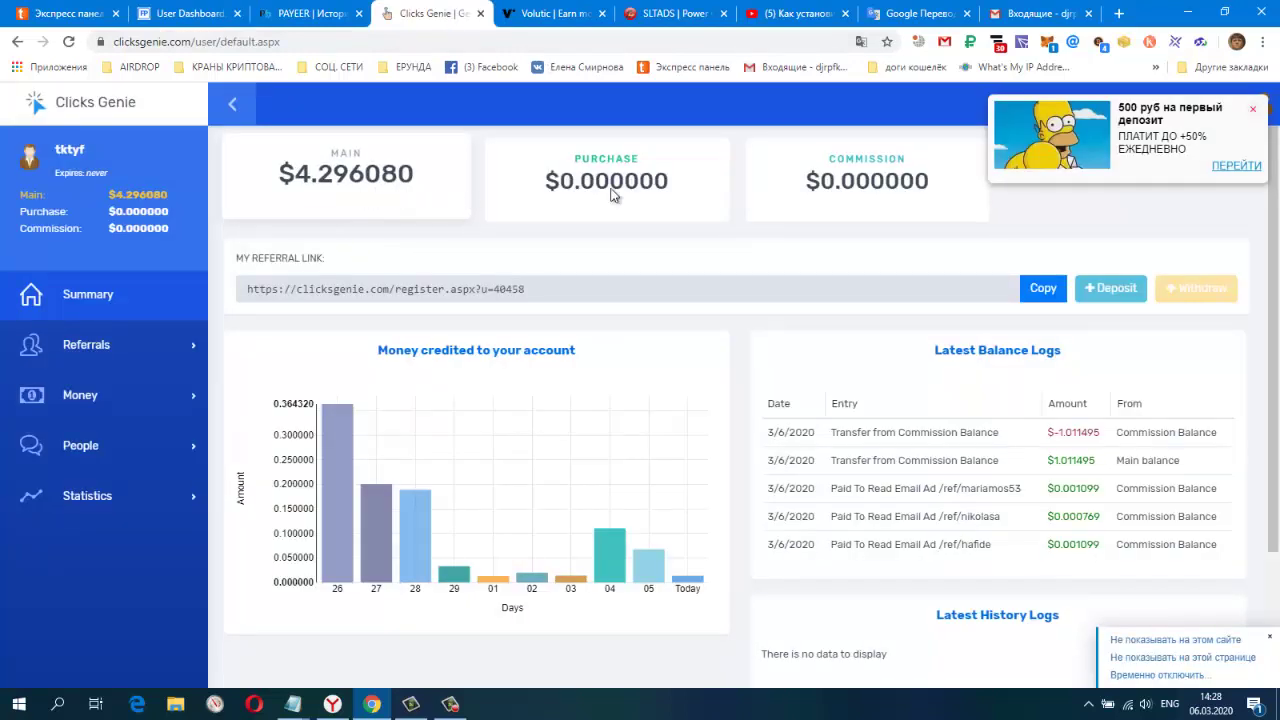
Step: Withdraw 4.29 from the Clicks Genie Main balance via Payeer and confirm the request
left_click(450, 704)
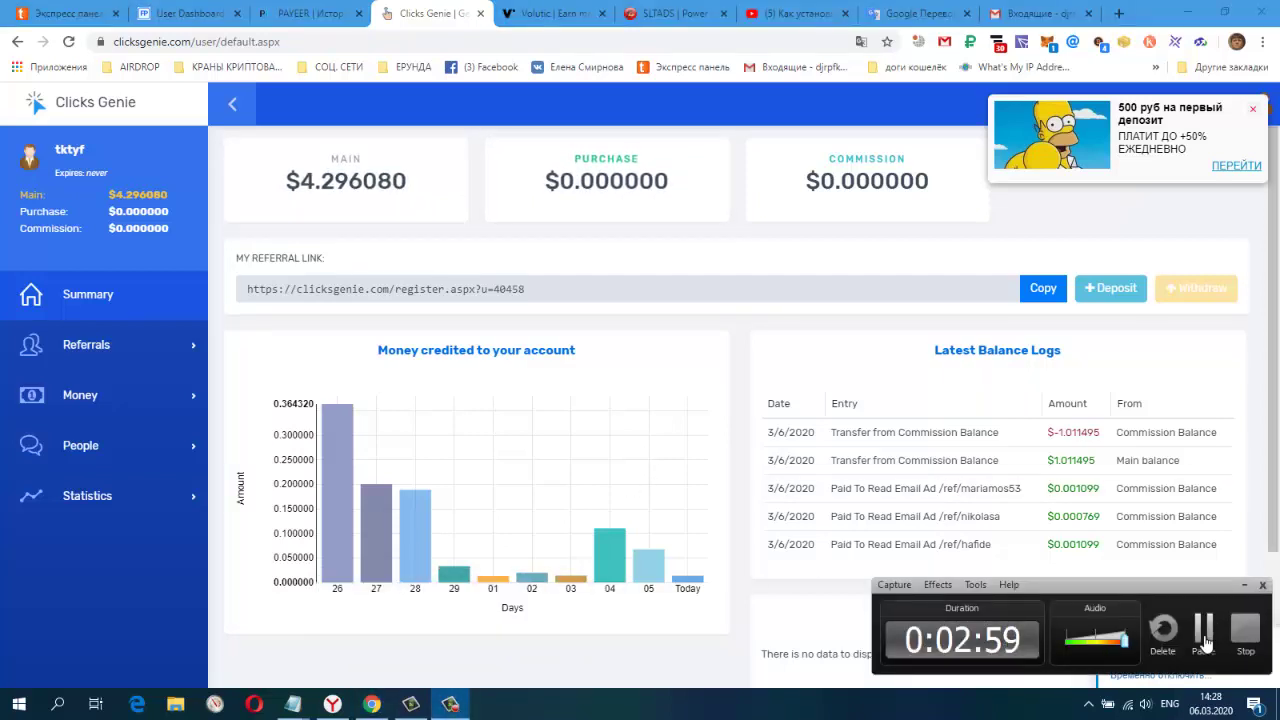
left_click(1207, 641)
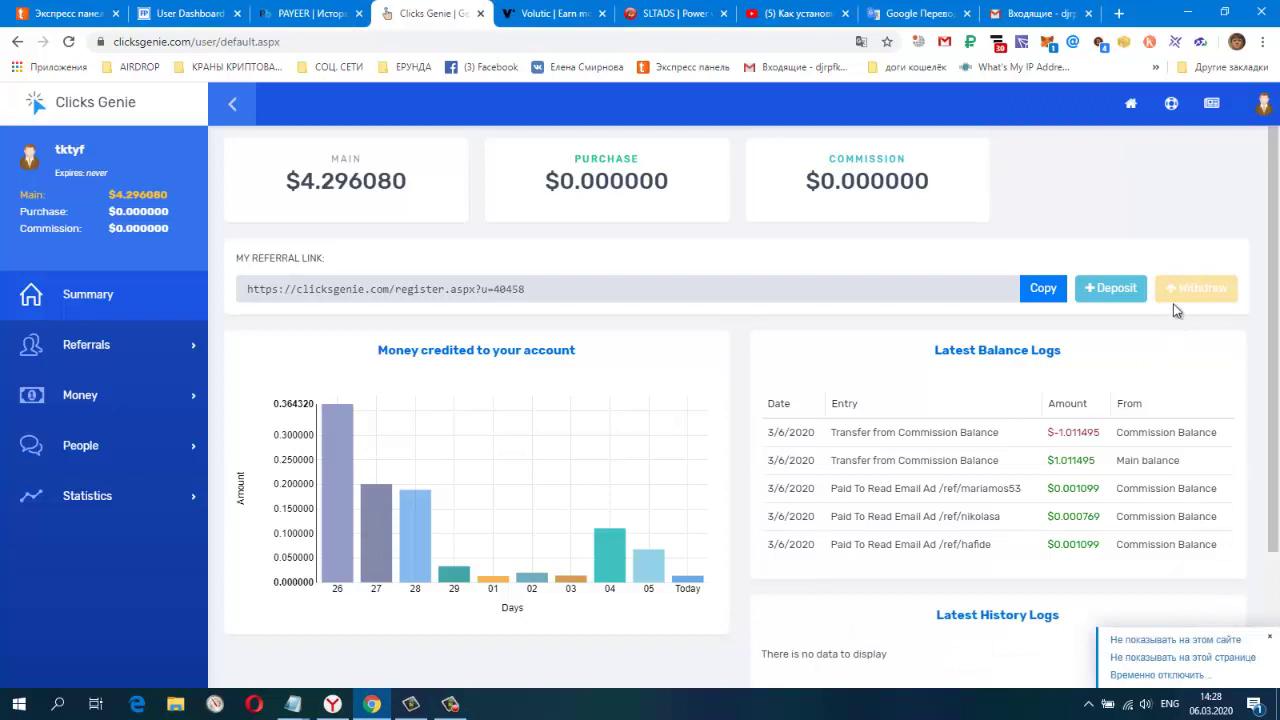
left_click(1196, 289)
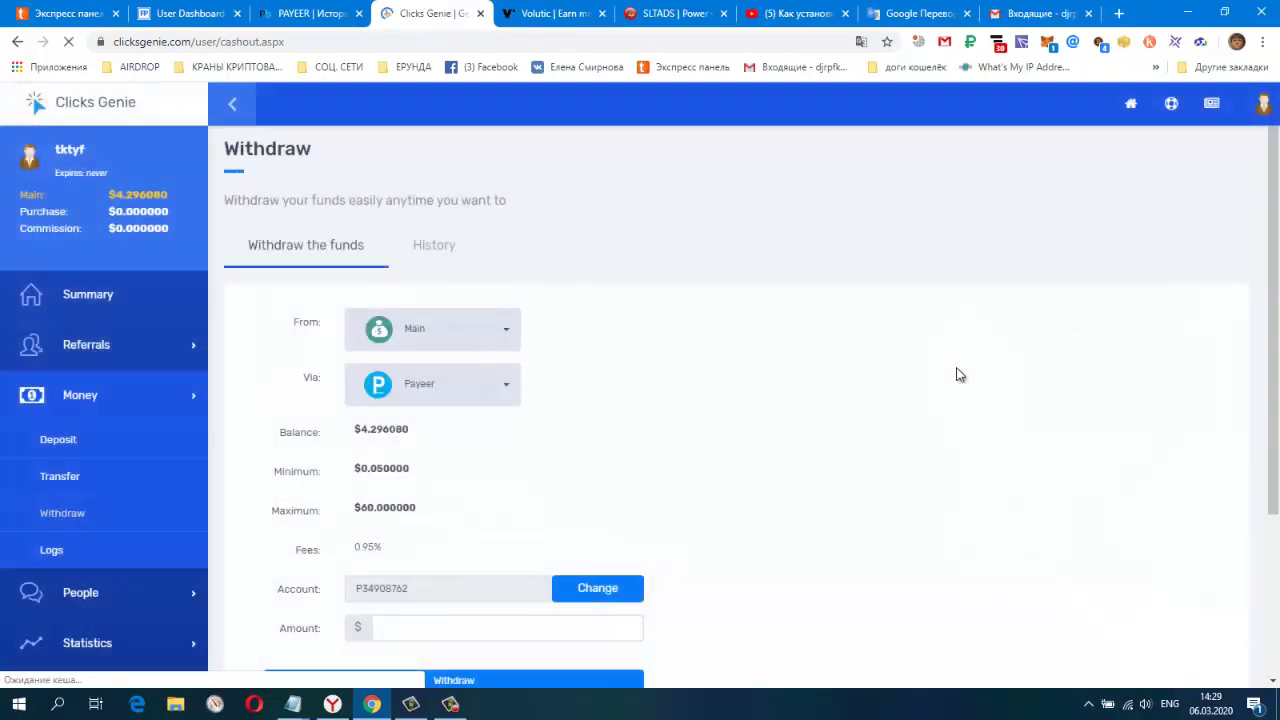
scroll(600, 355, "down", 1)
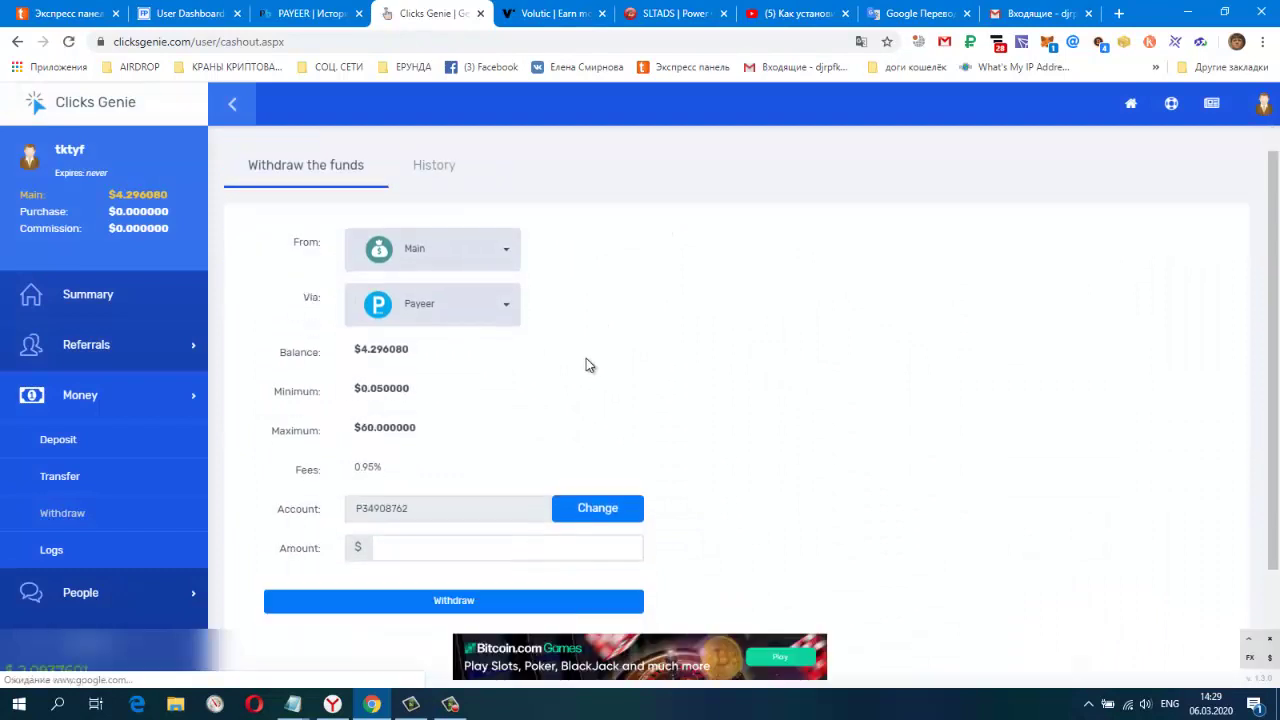
left_click(477, 310)
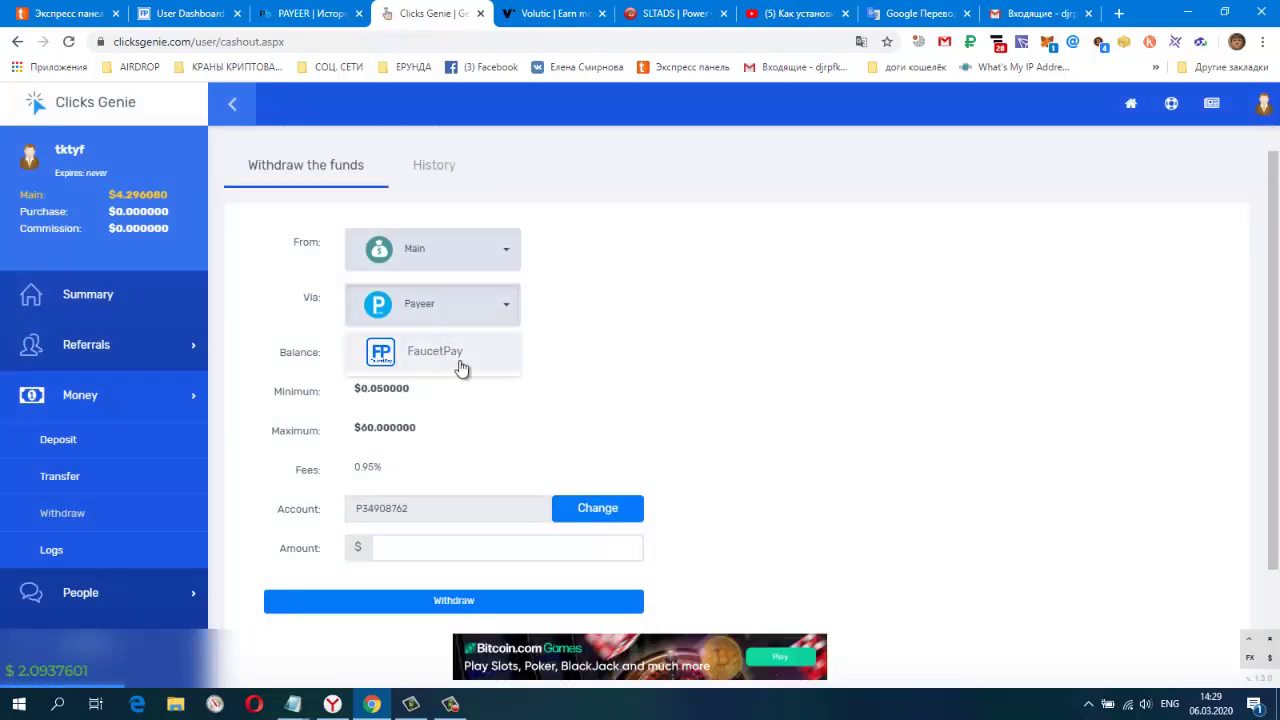
left_click(617, 309)
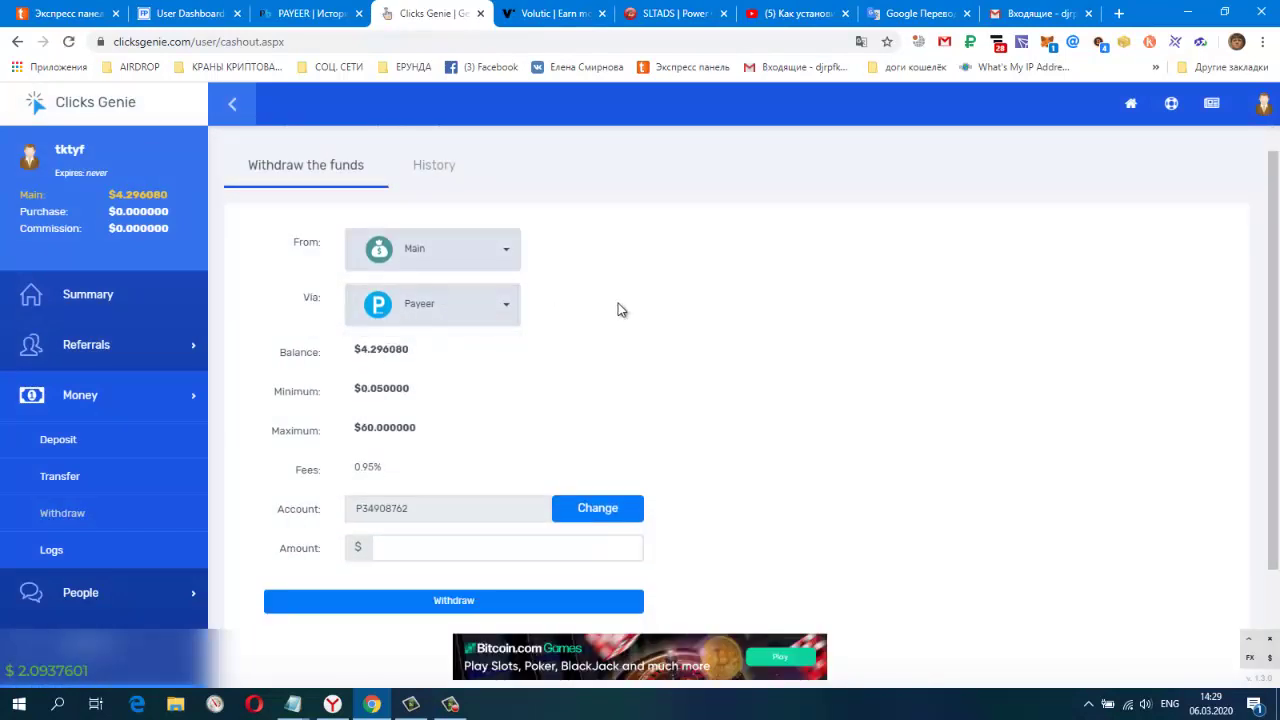
left_click(439, 552)
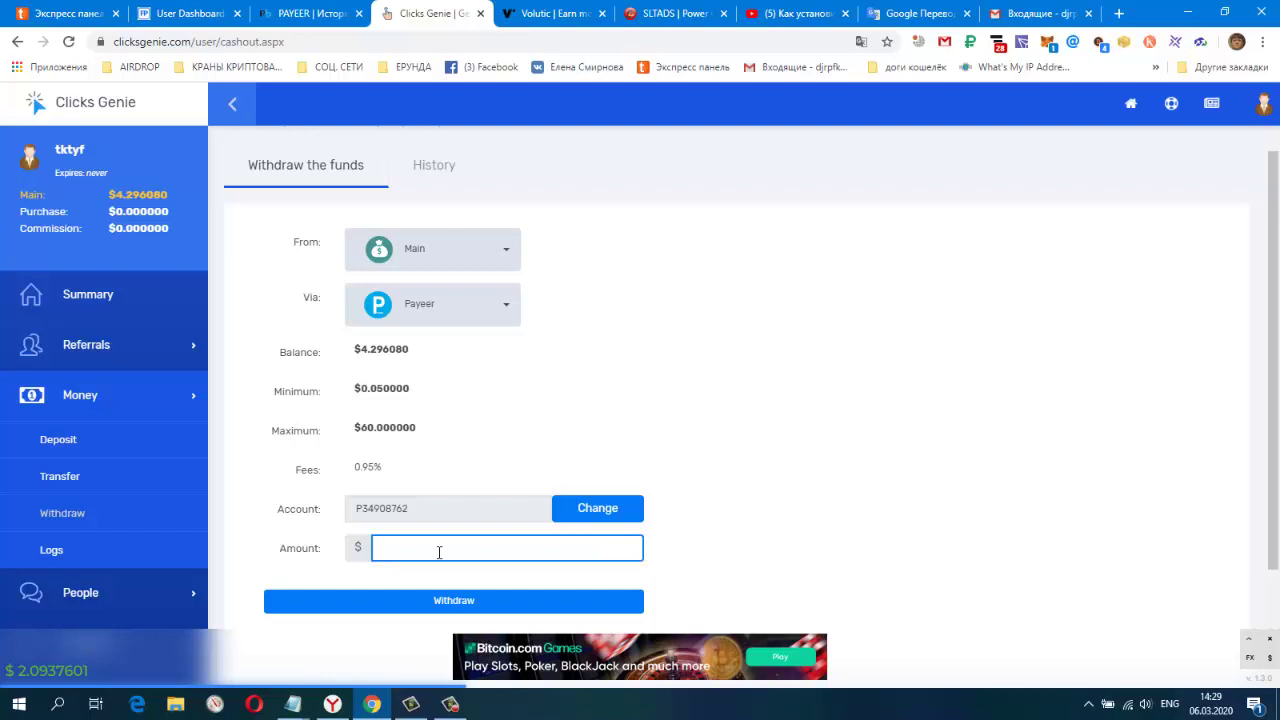
type("4.29")
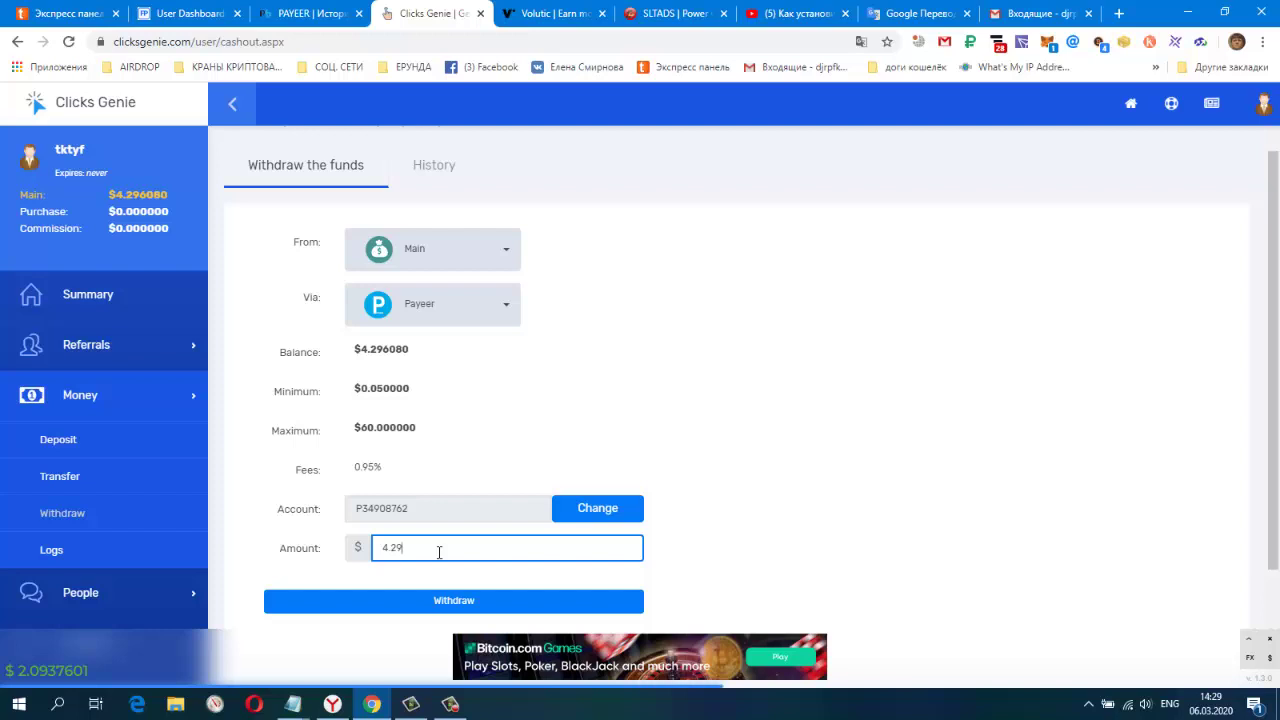
left_click(453, 602)
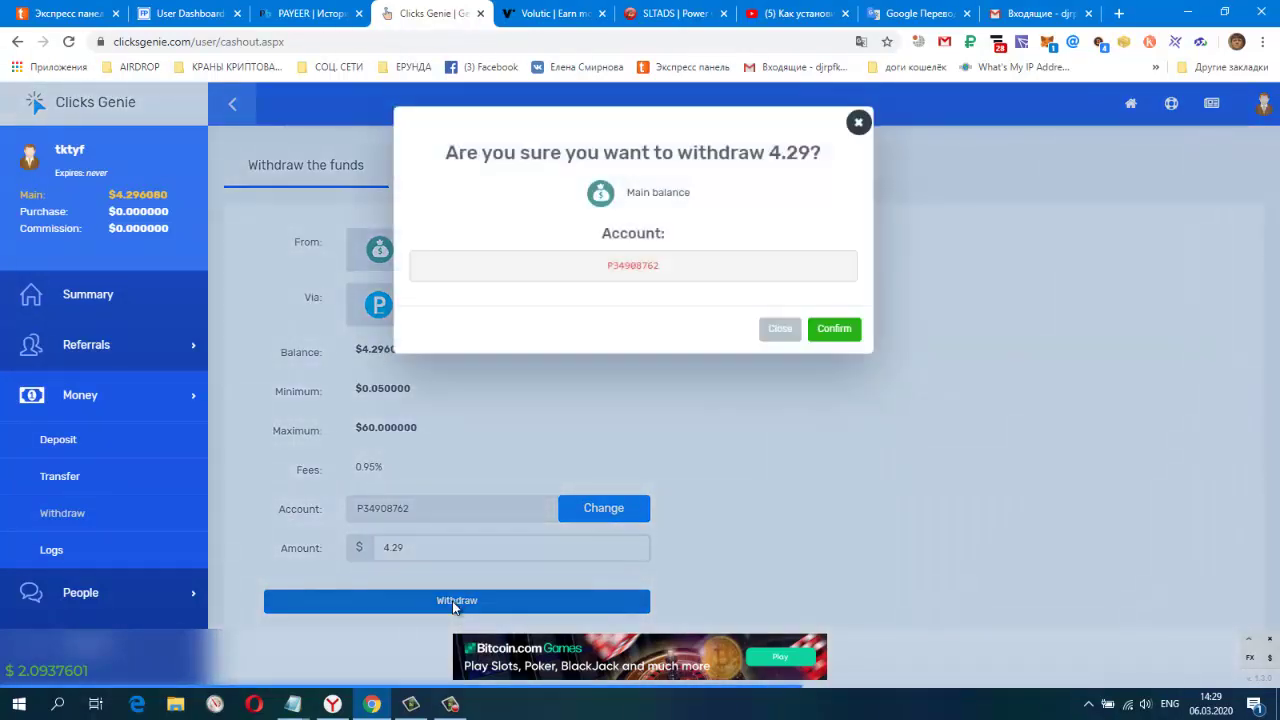
left_click(835, 330)
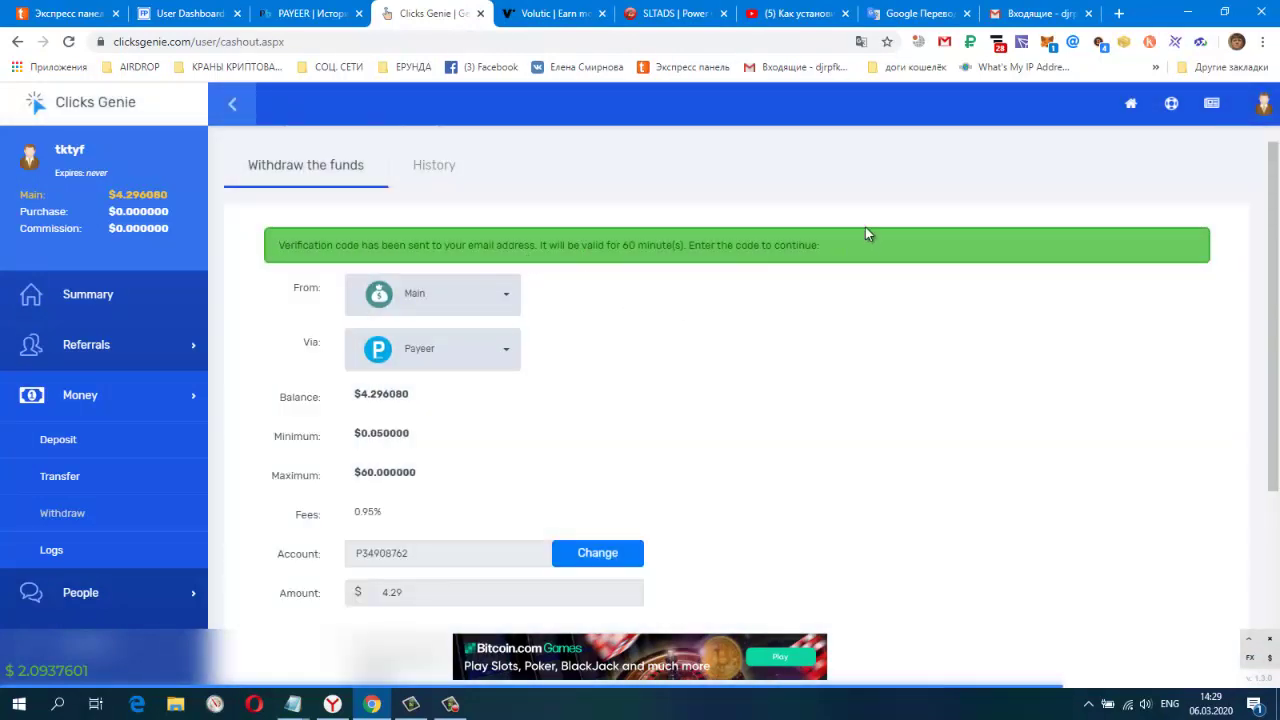
Step: Open the Volutic Payout email under Оповещения, translate it into Russian, and delete it
left_click(944, 43)
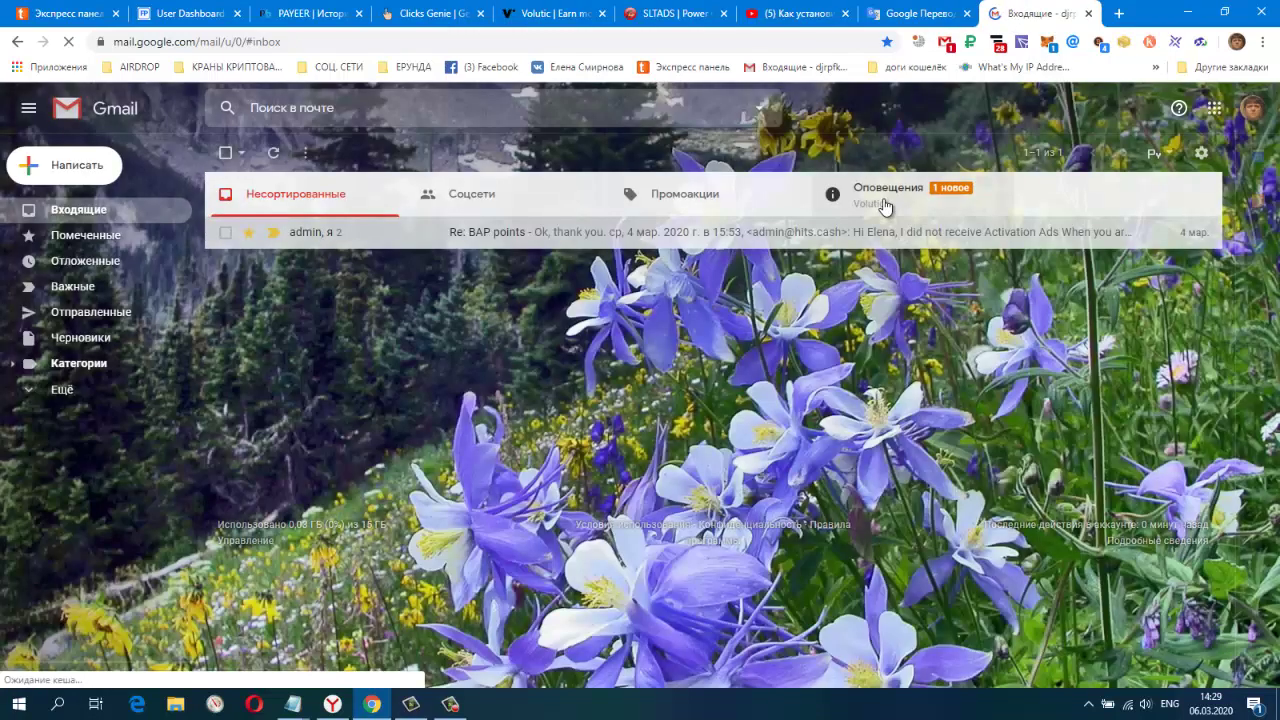
left_click(884, 206)
left_click(673, 232)
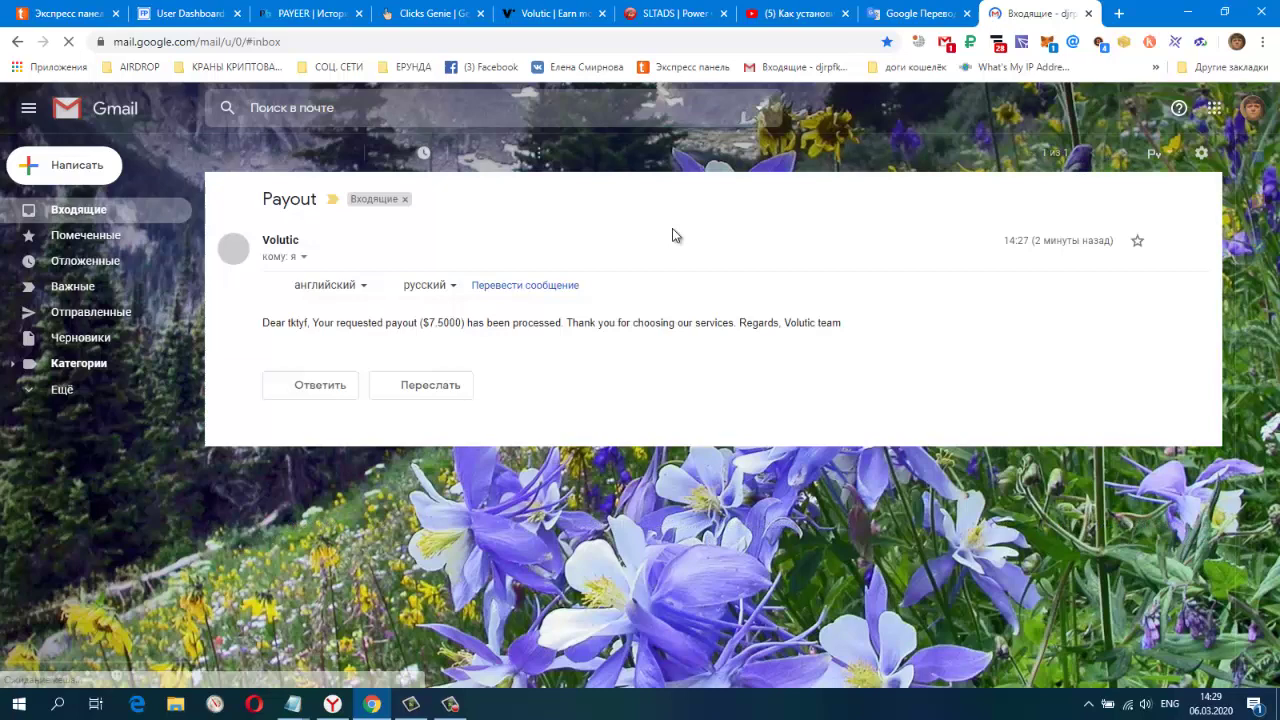
left_click(545, 288)
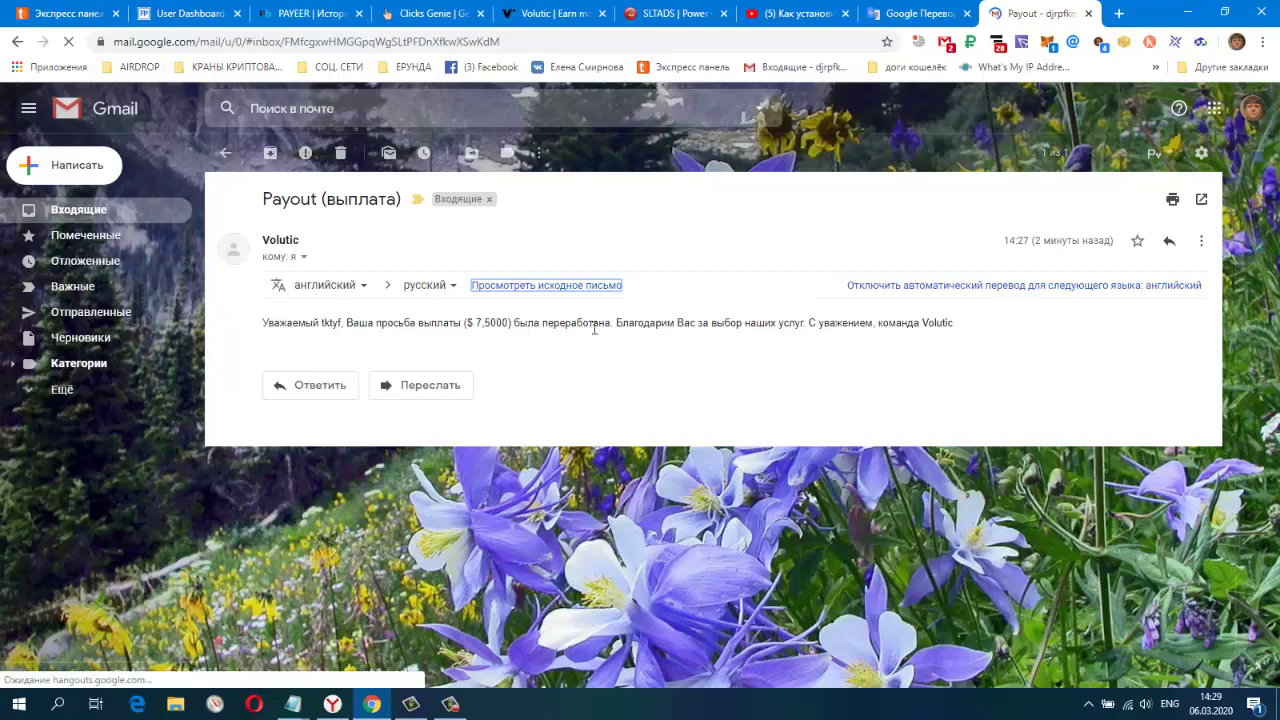
left_click(341, 158)
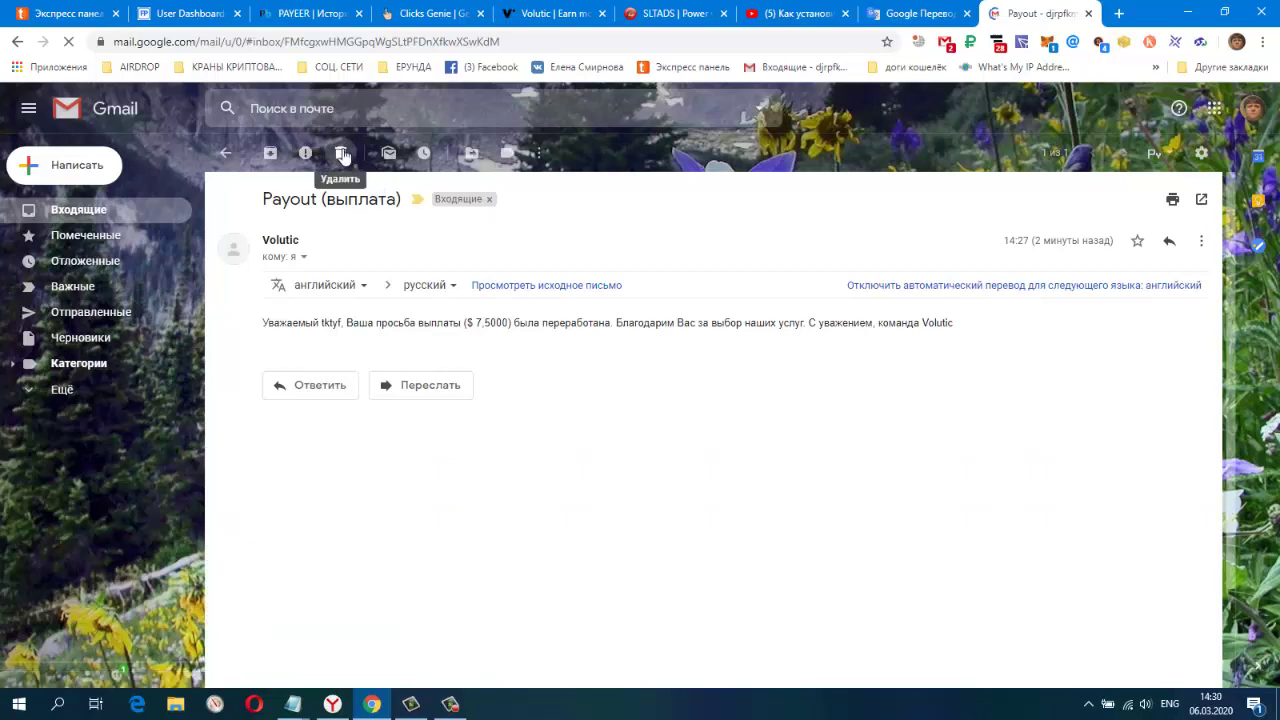
left_click(342, 155)
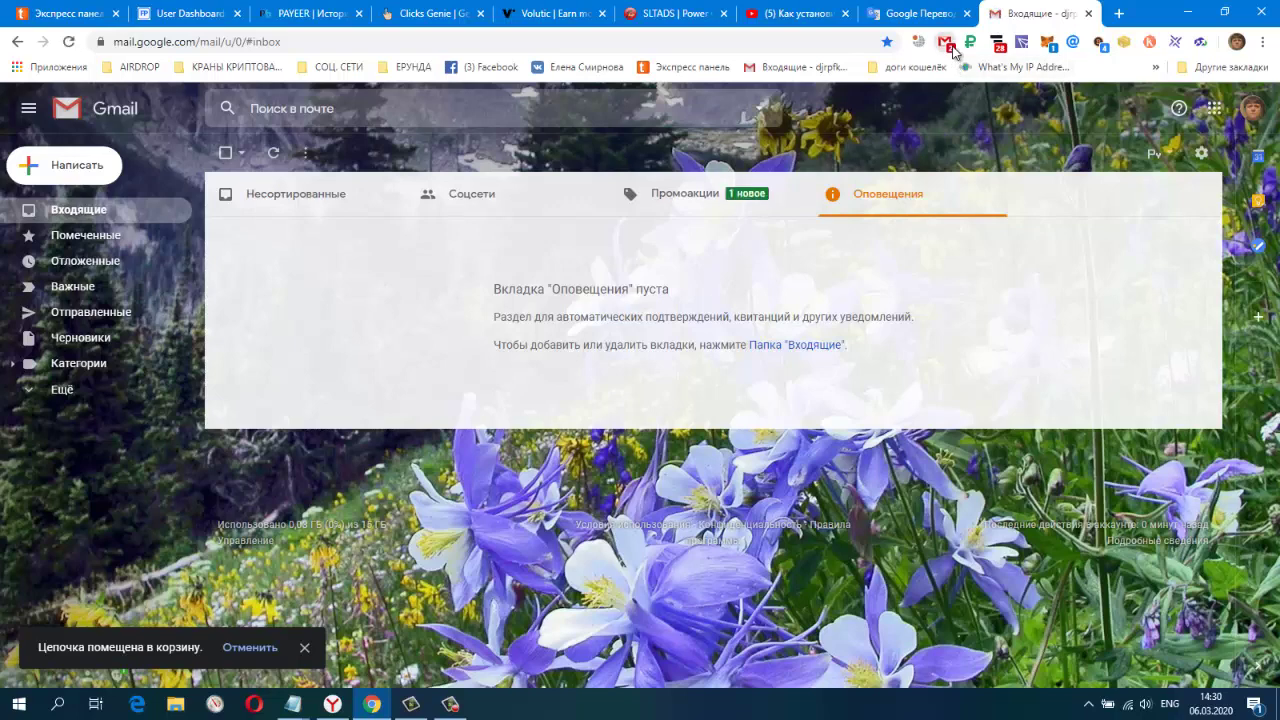
Step: Open the Clicks Genie 'Confirm withdrawal' email from promotions and copy its security code
left_click(716, 194)
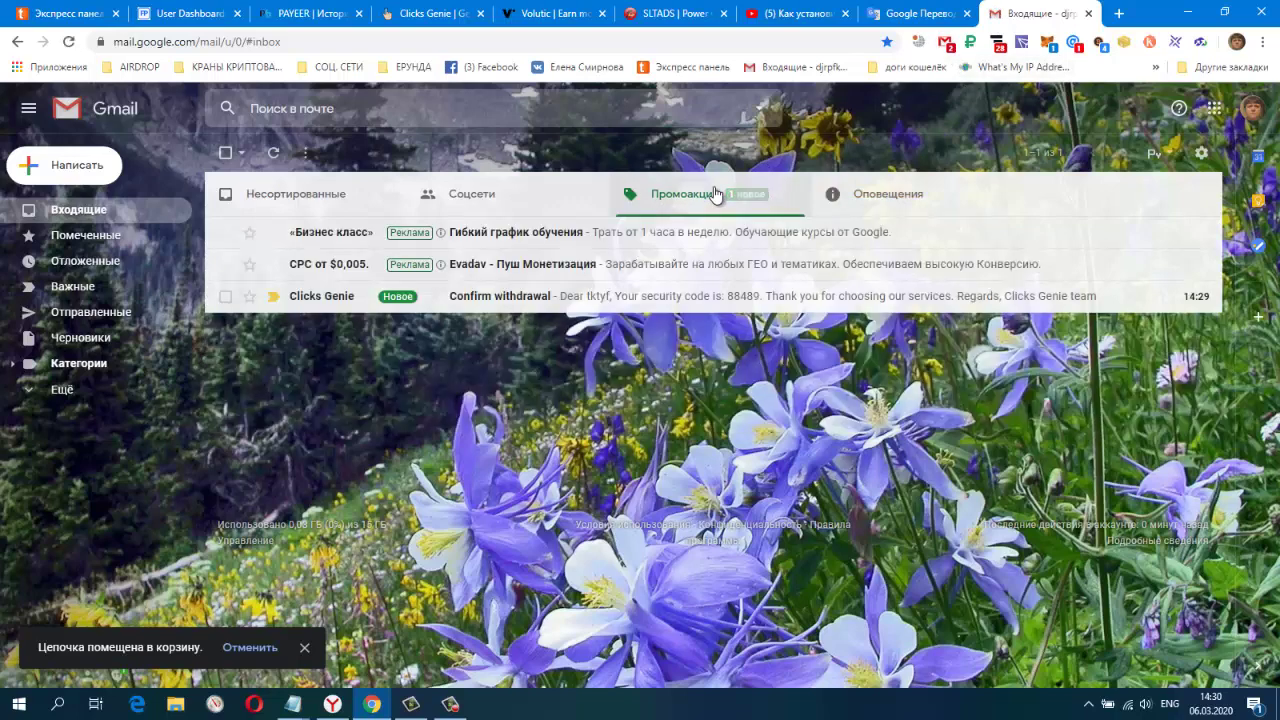
left_click(607, 298)
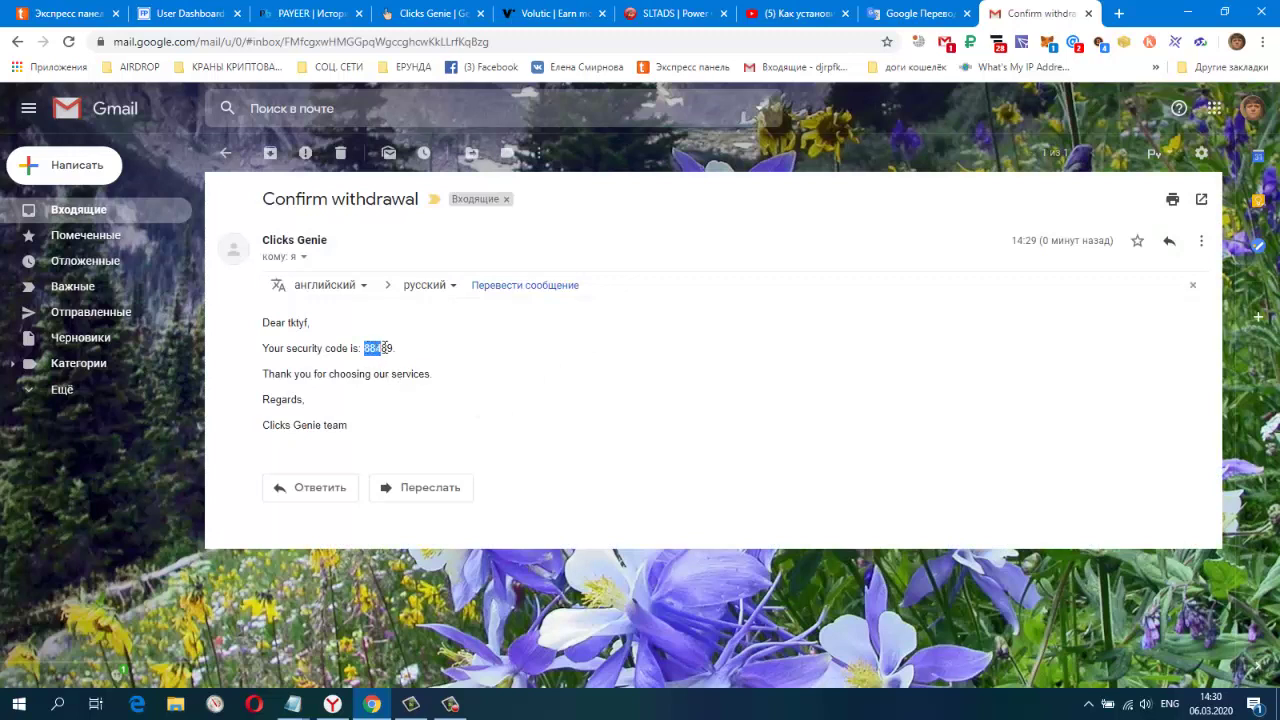
left_click_drag(384, 347, 396, 348)
left_click(549, 364)
left_click_drag(365, 348, 384, 348)
right_click(372, 353)
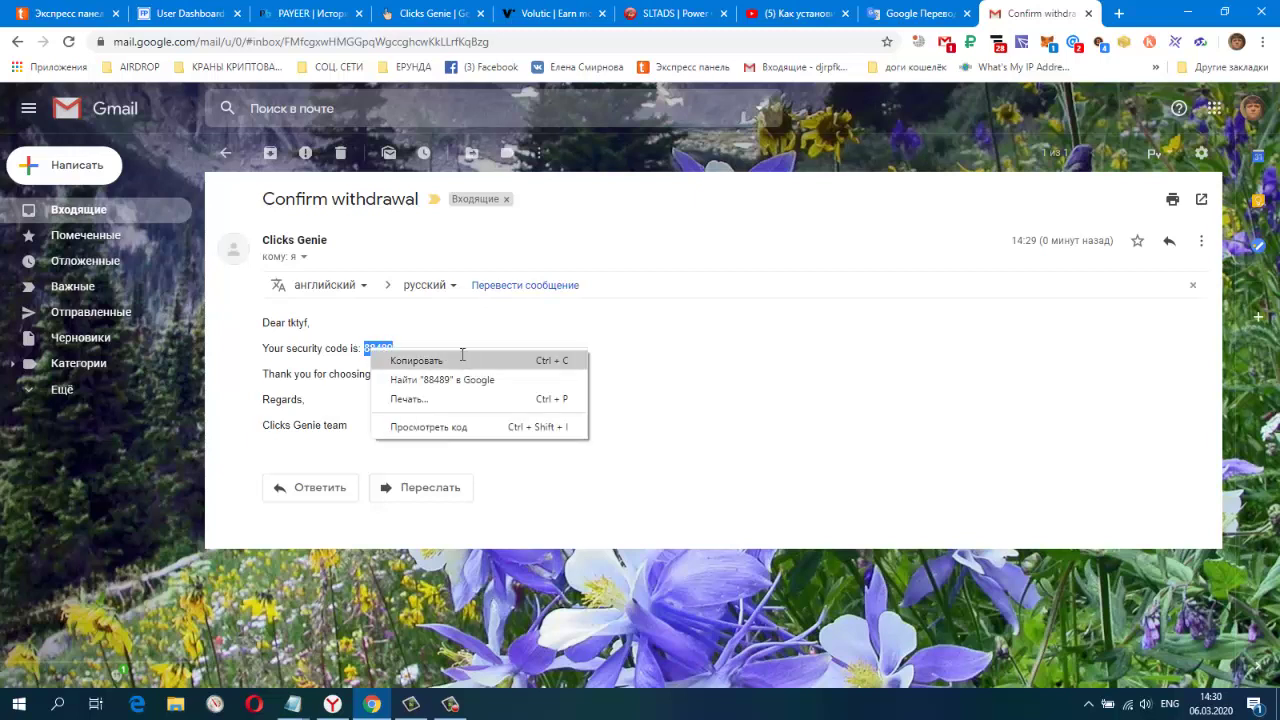
left_click(461, 354)
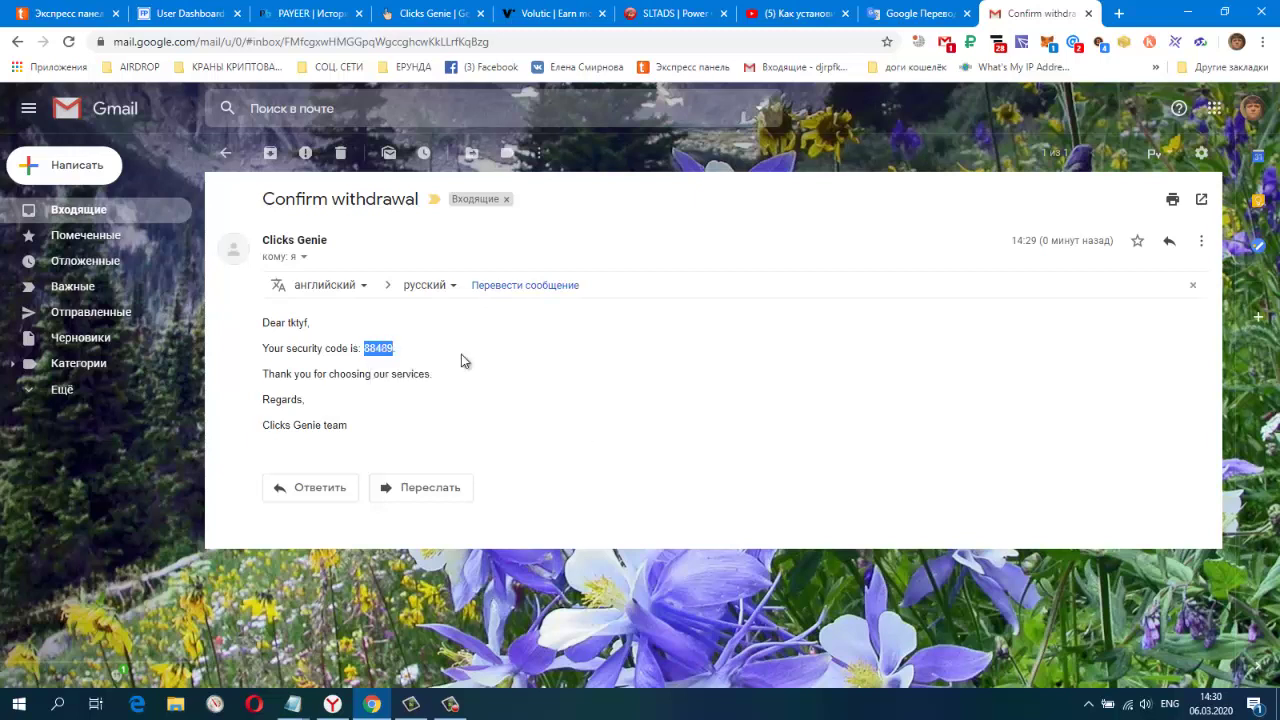
left_click(461, 17)
Step: Paste the emailed security code into the Security Code field and confirm
scroll(688, 370, "down", 2)
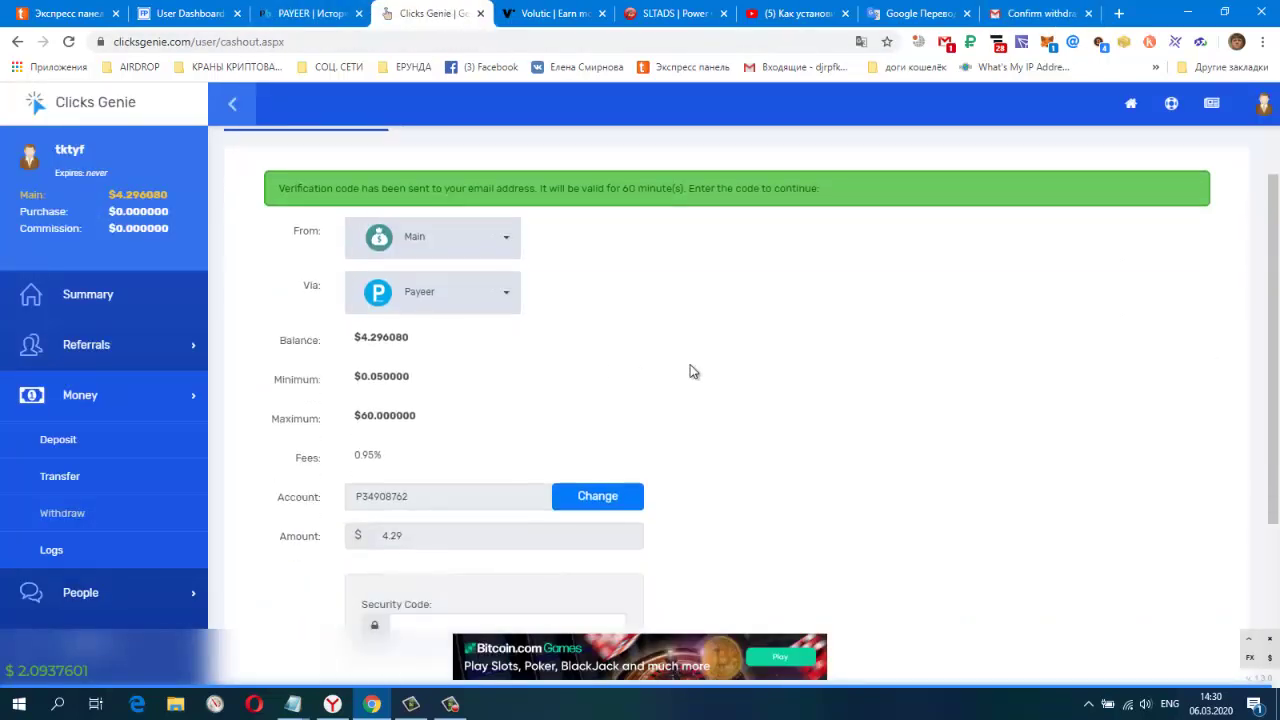
scroll(700, 492, "down", 1)
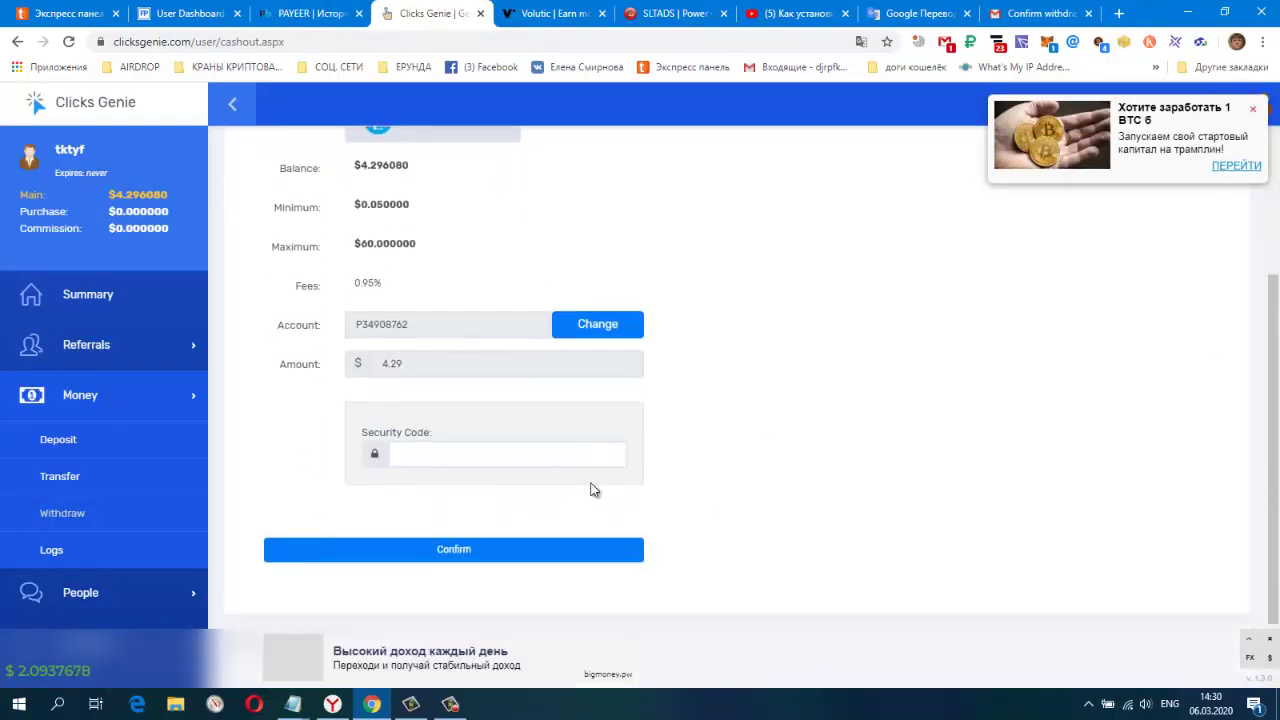
right_click(500, 443)
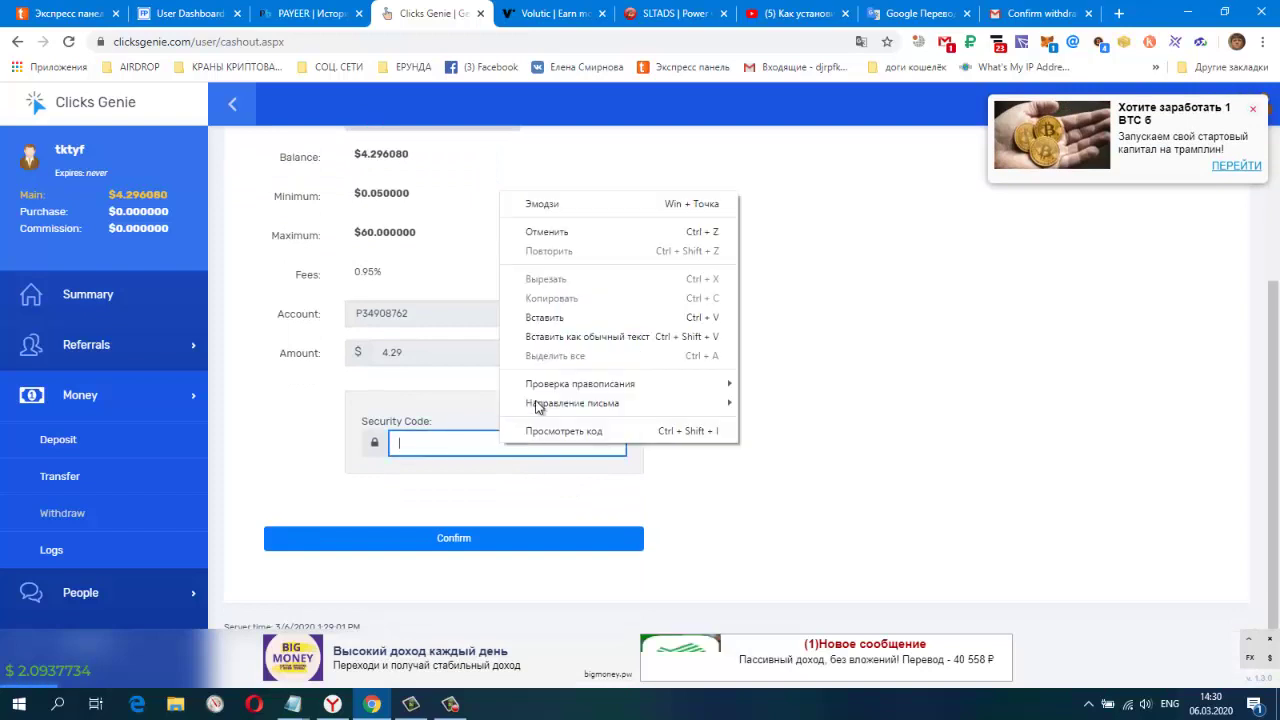
left_click(558, 318)
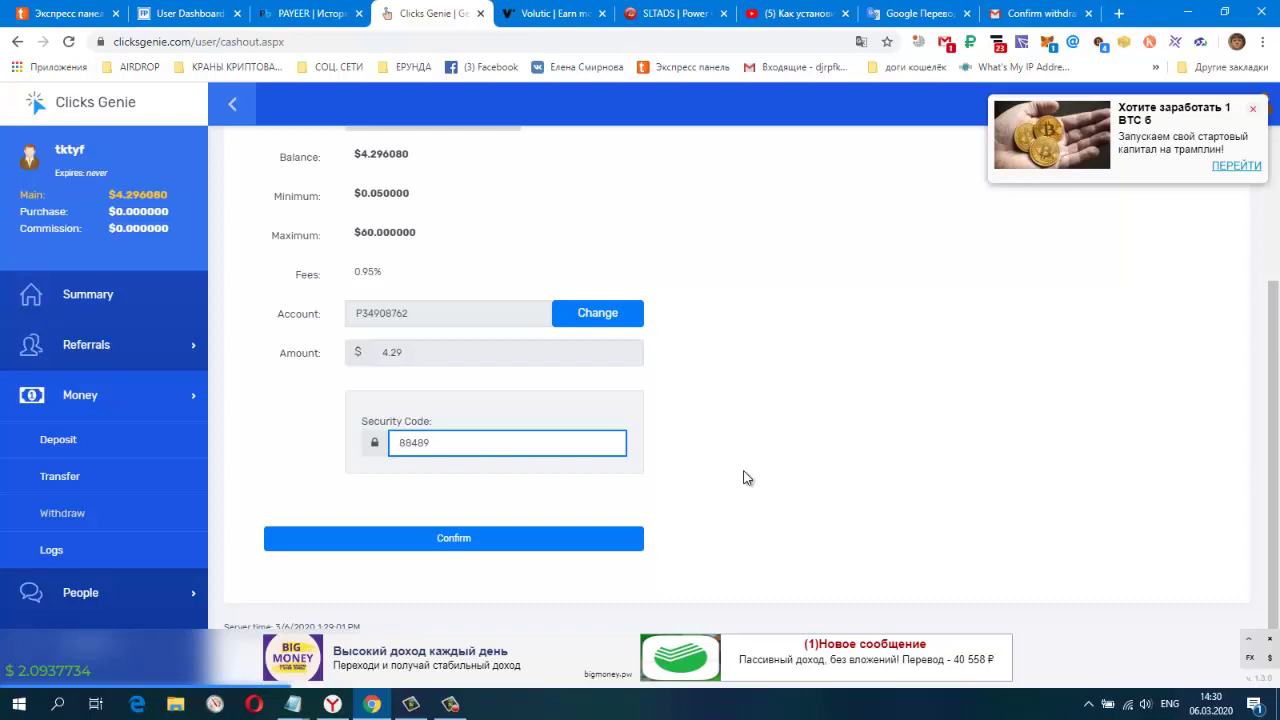
left_click(465, 548)
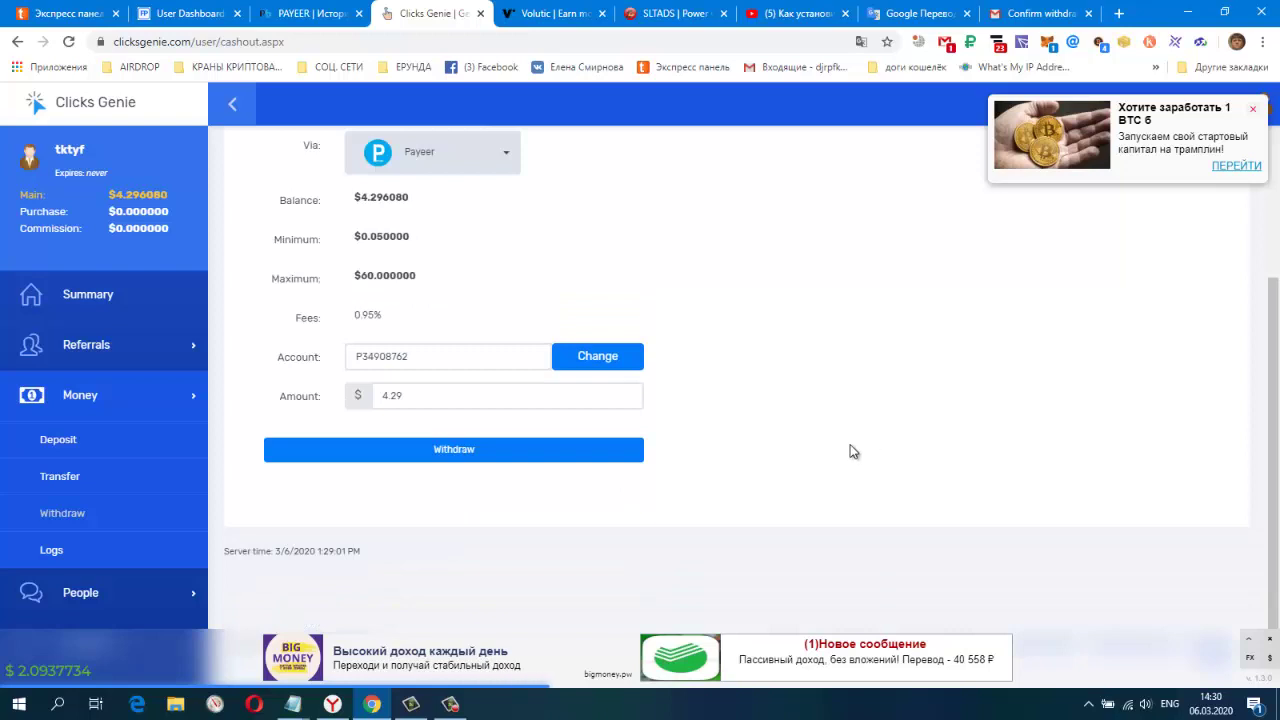
Step: Translate the success page into Russian, then restore the original English
scroll(850, 444, "up", 2)
scroll(850, 451, "up", 1)
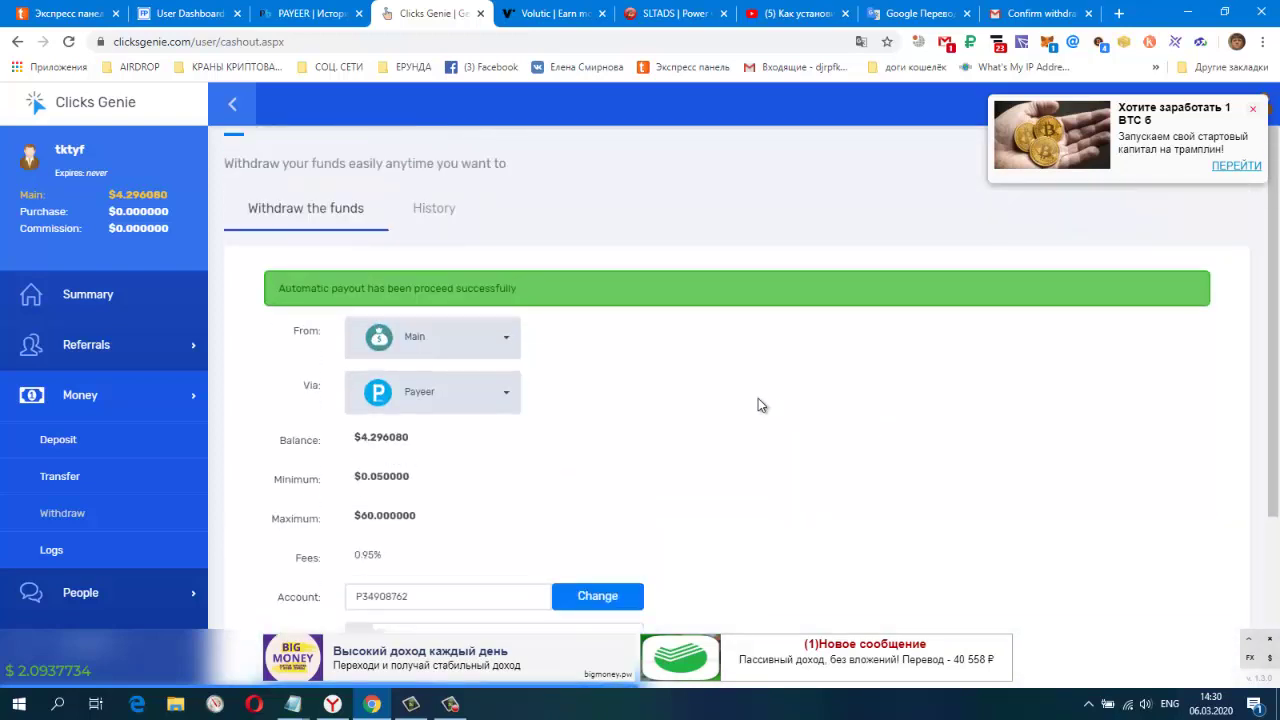
right_click(897, 378)
left_click(927, 513)
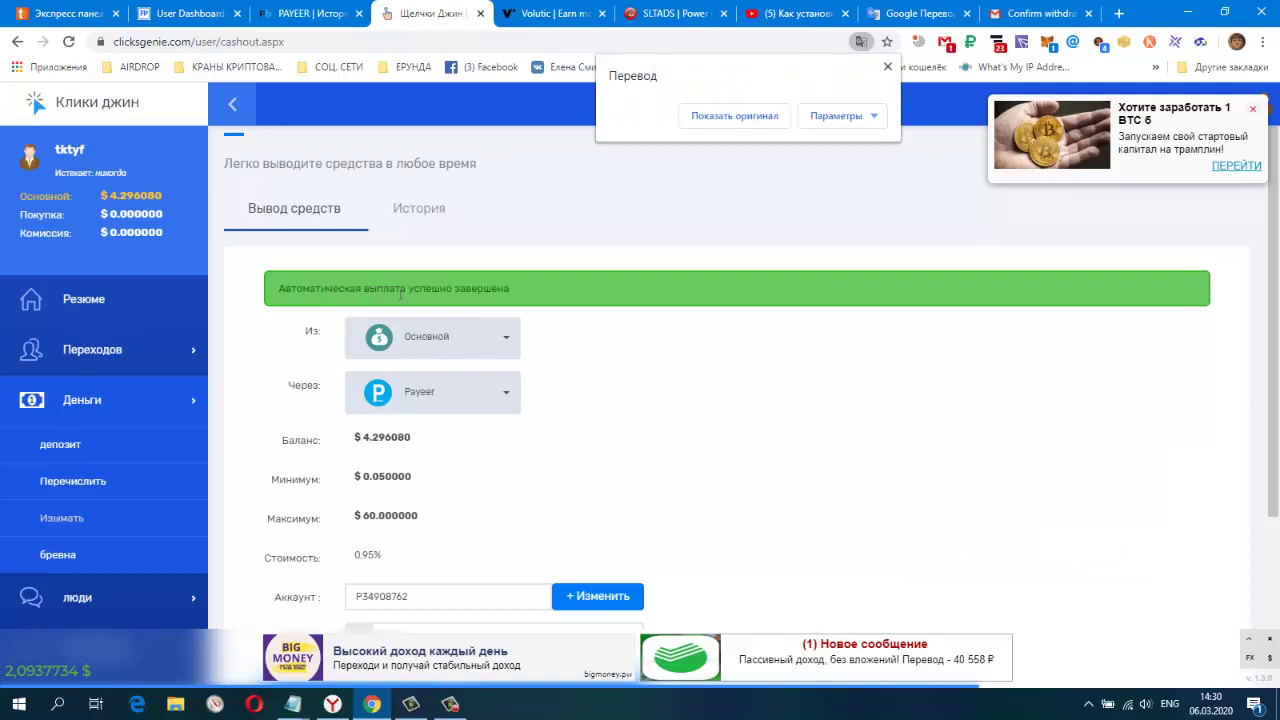
left_click(736, 120)
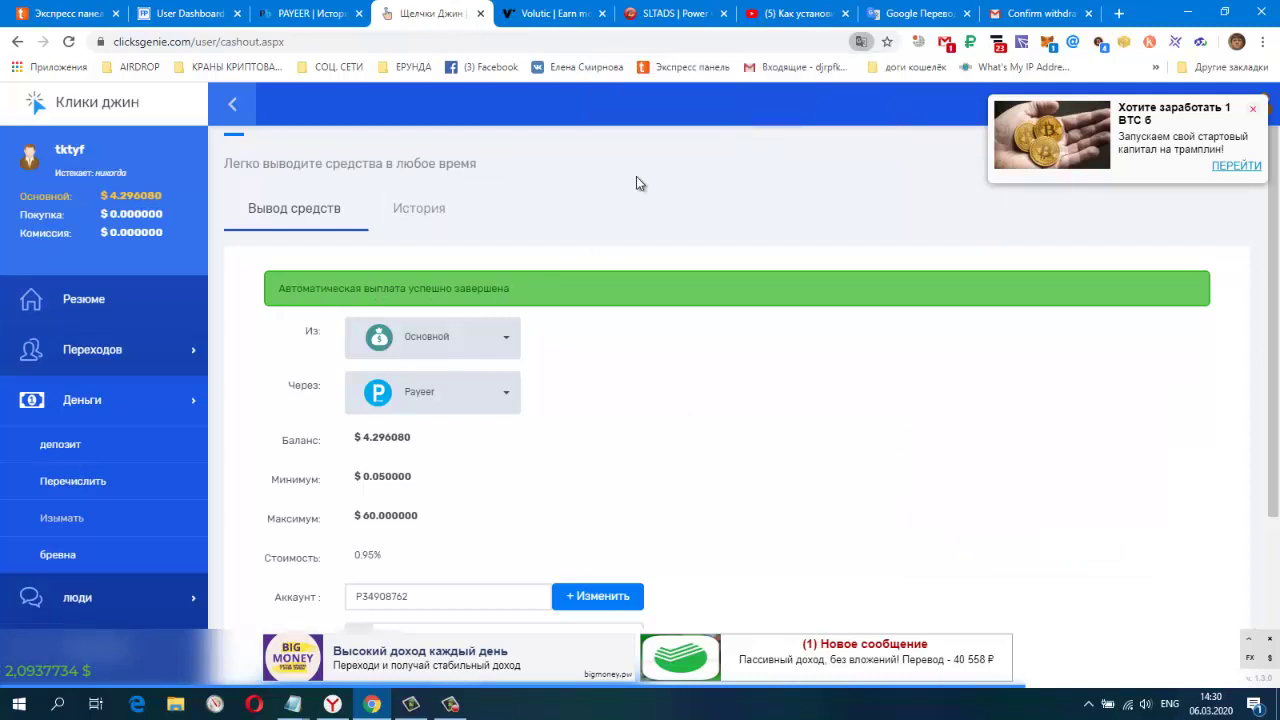
Step: Reload Payeer history and inspect the incoming 4.21 $ transfer from 06 Mar 2020 14:30
left_click(323, 22)
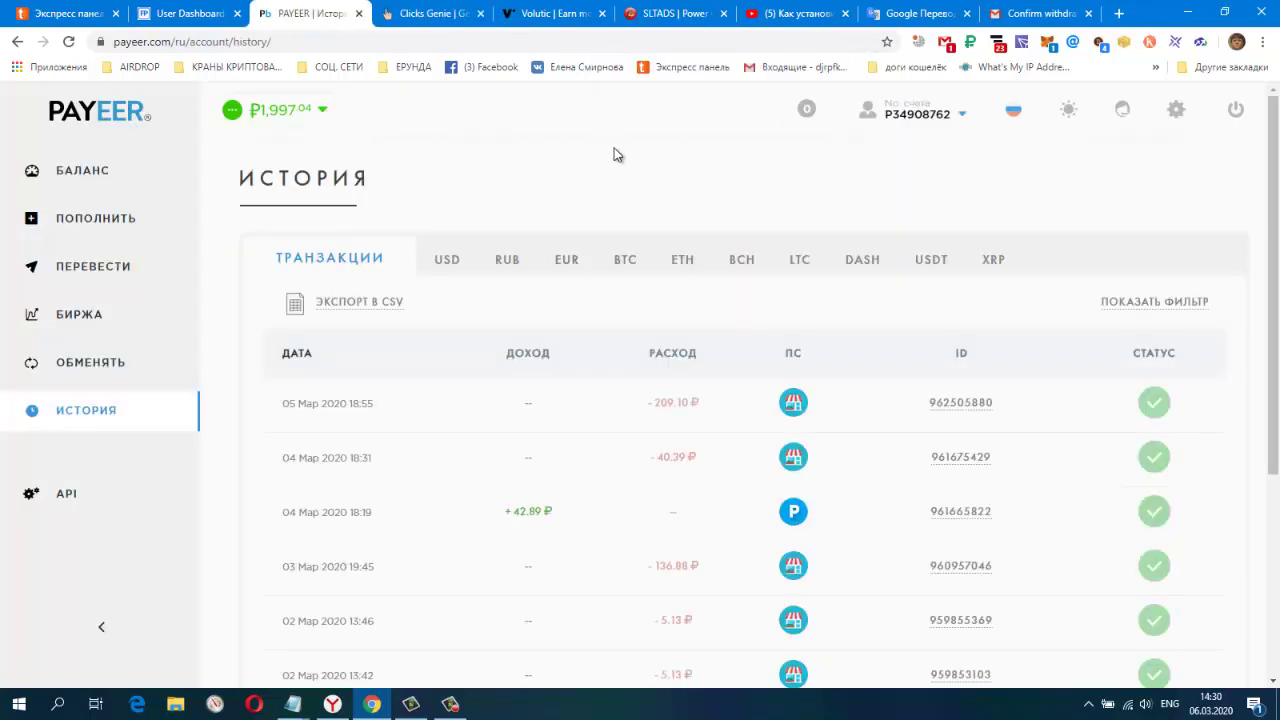
right_click(548, 136)
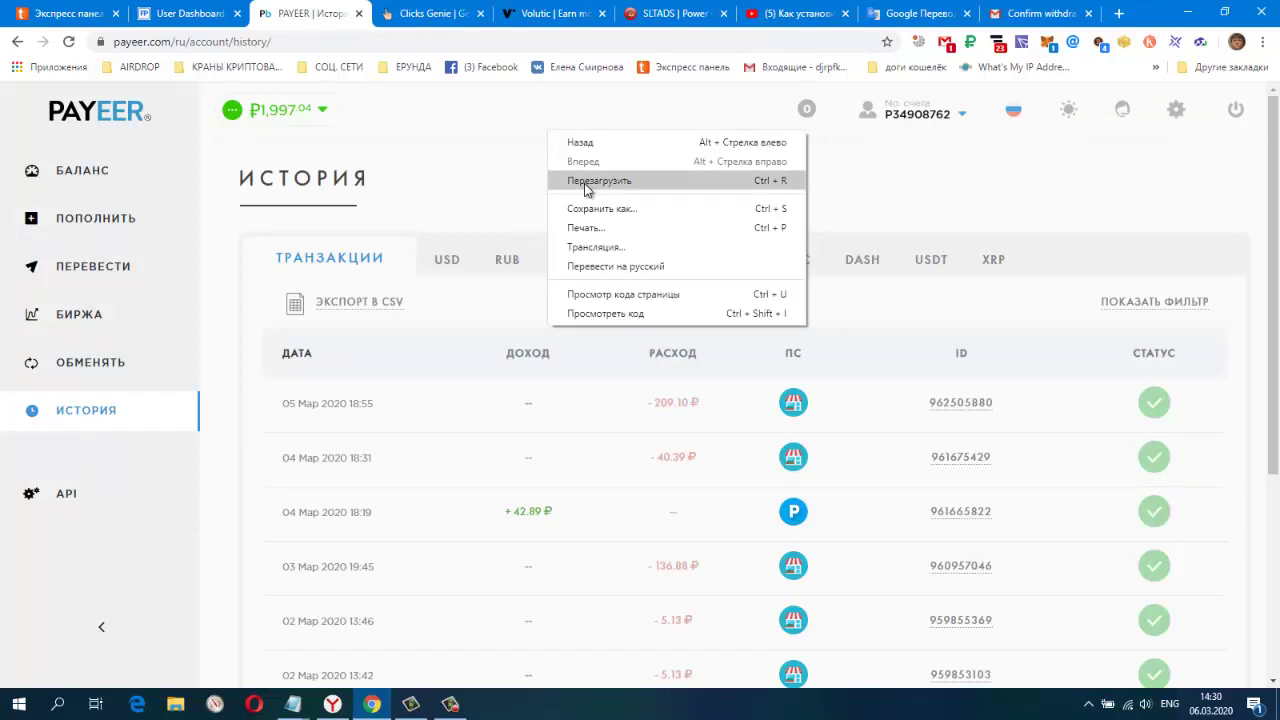
left_click(584, 180)
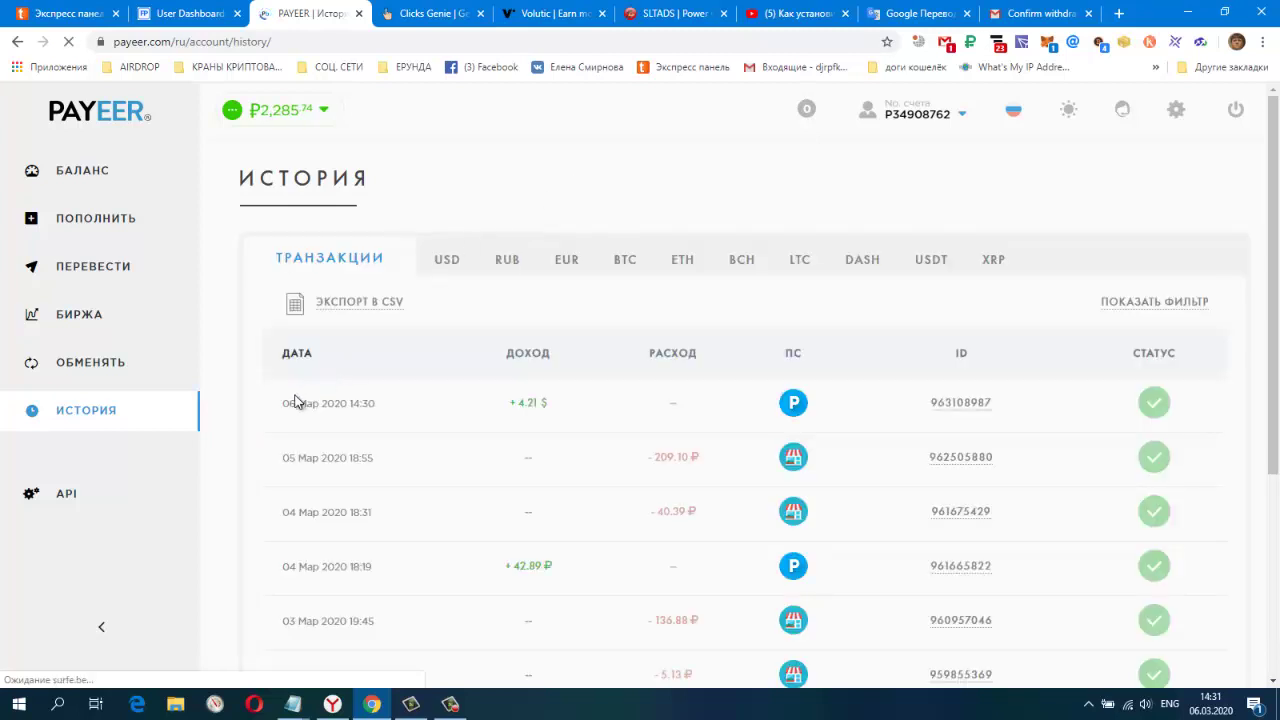
left_click(947, 409)
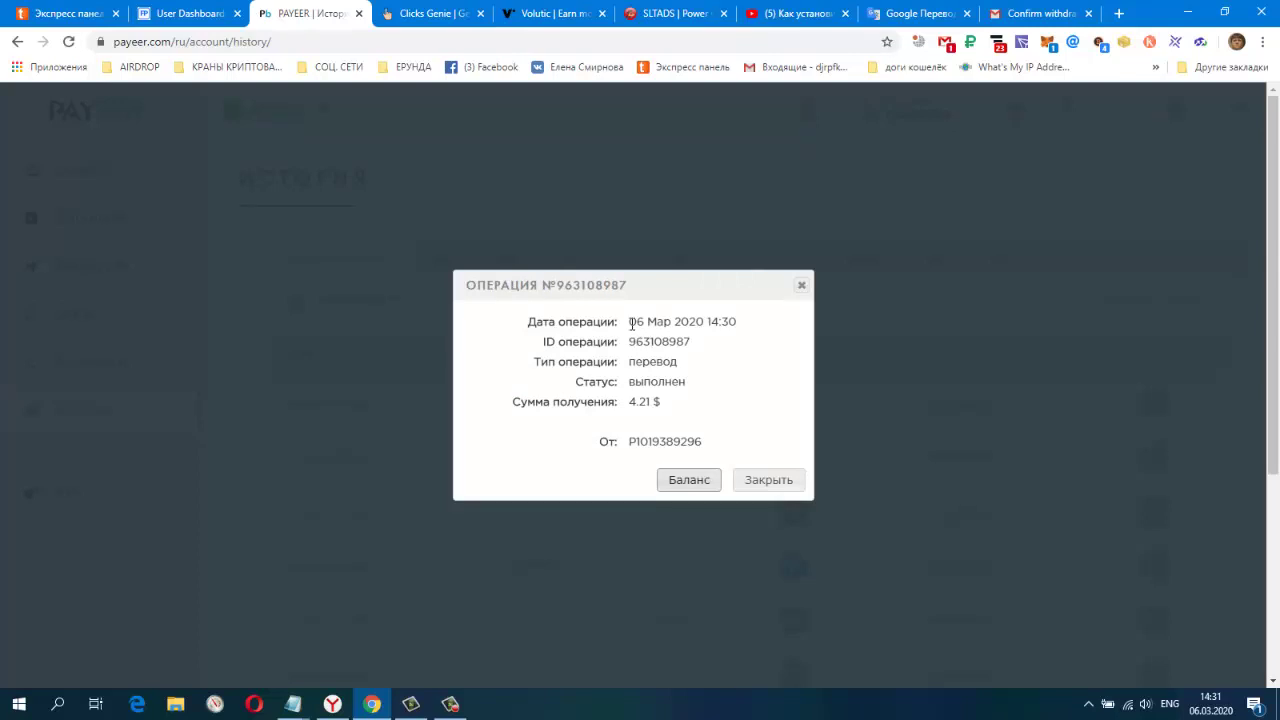
left_click_drag(631, 322, 735, 330)
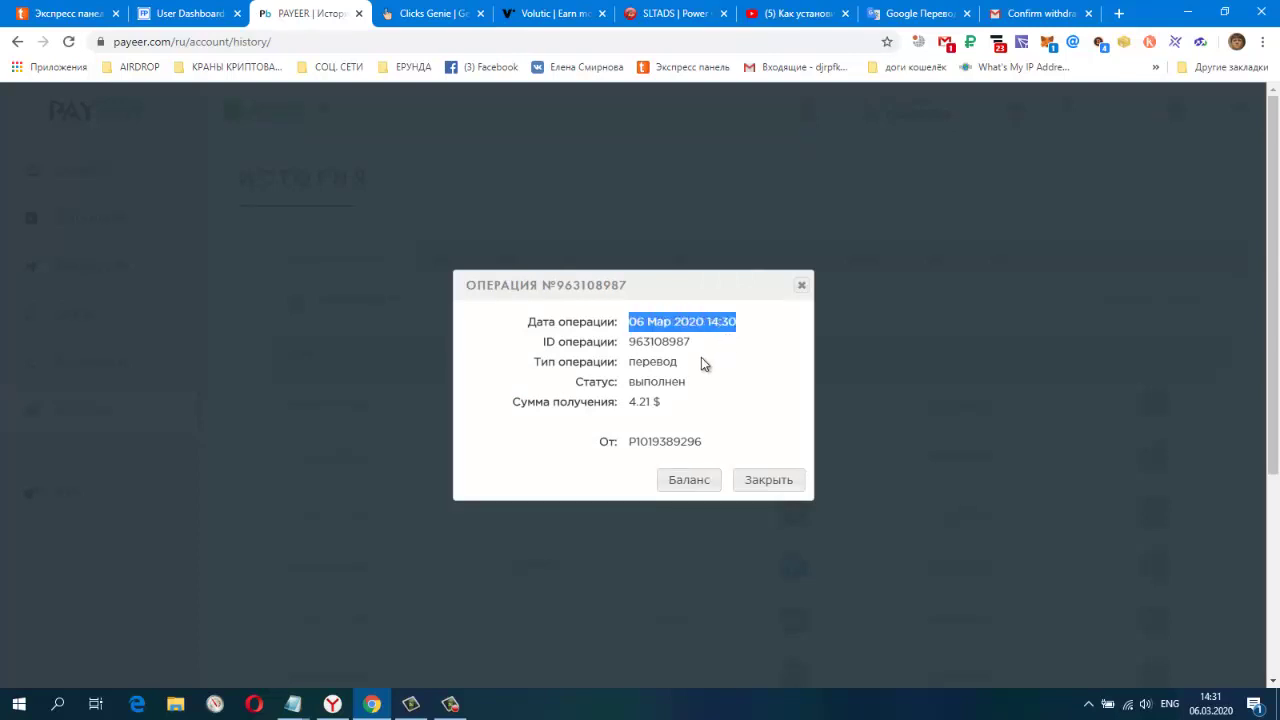
left_click_drag(631, 401, 653, 401)
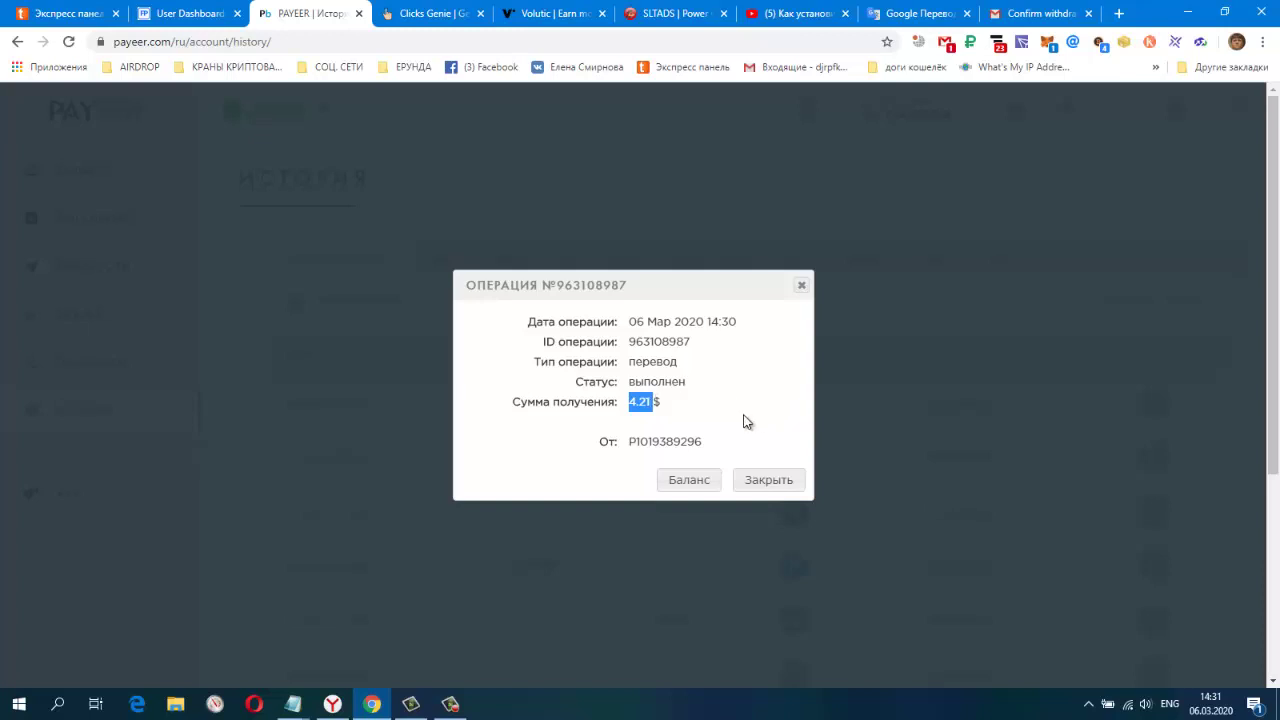
left_click(443, 16)
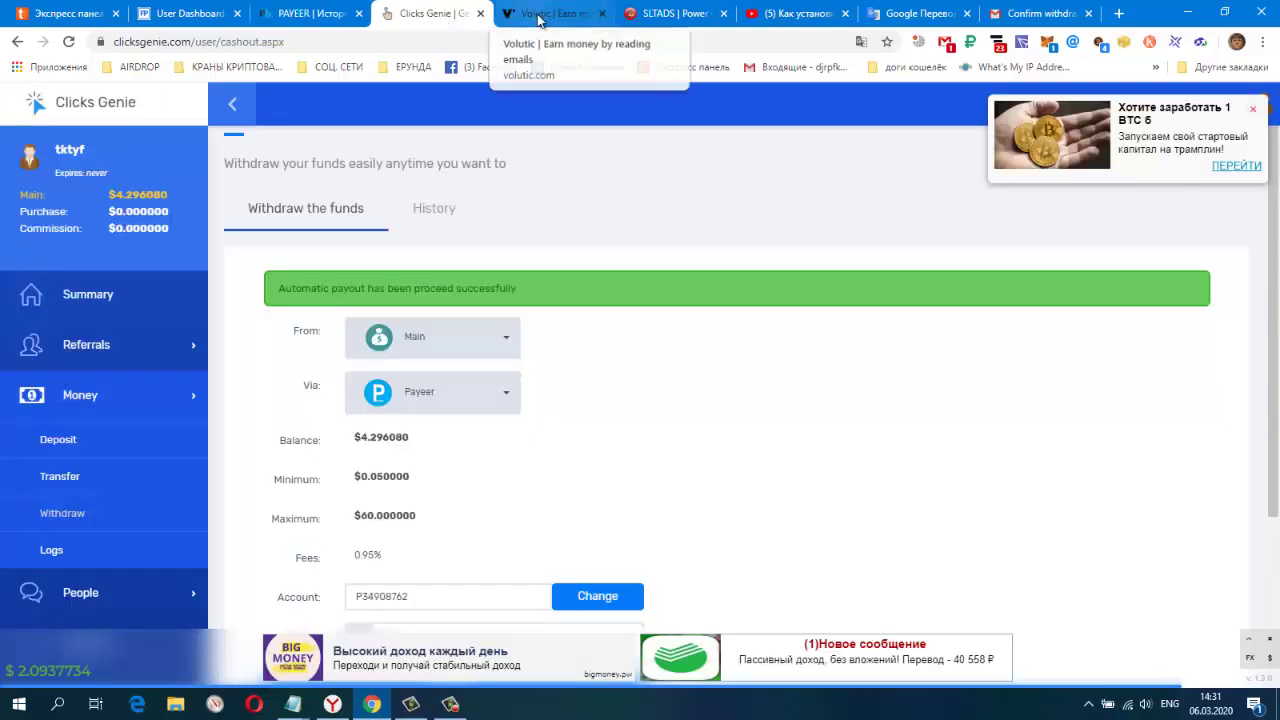
Step: View the Clicks Genie Summary showing Main at $0.006080 and the $-4.290000 payout log
left_click(107, 302)
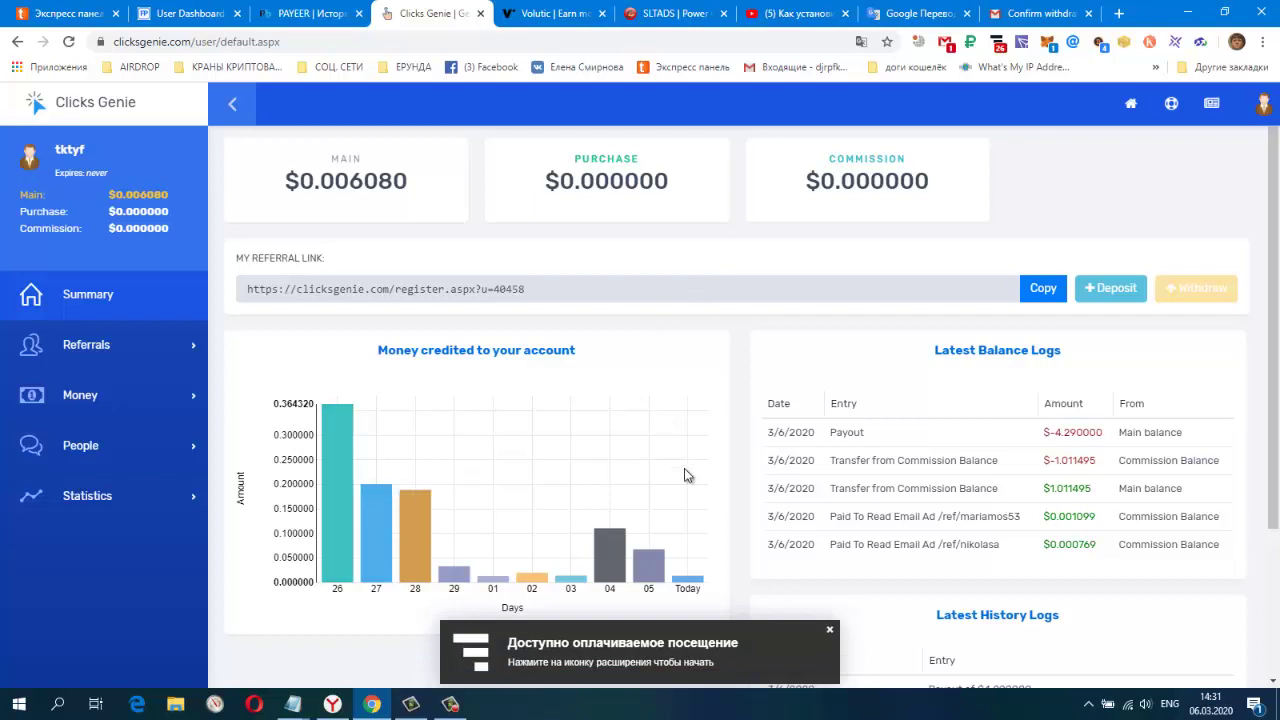
mouse_move(681, 580)
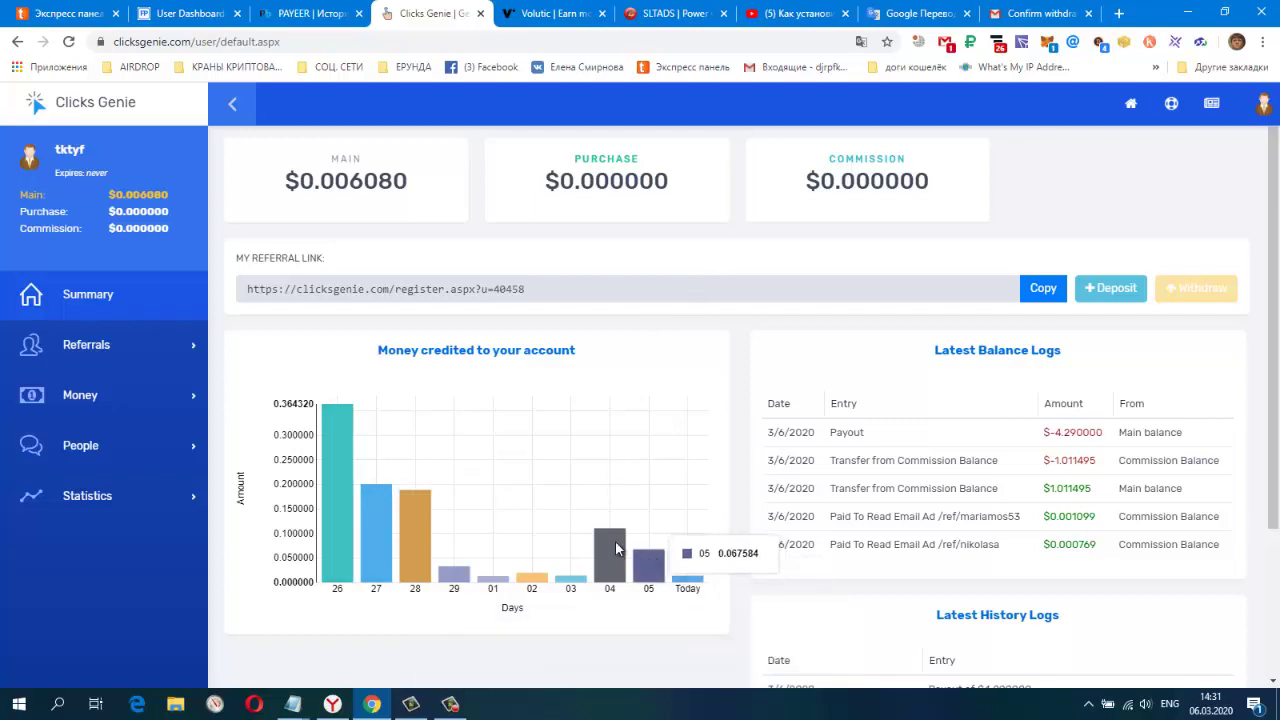
mouse_move(612, 543)
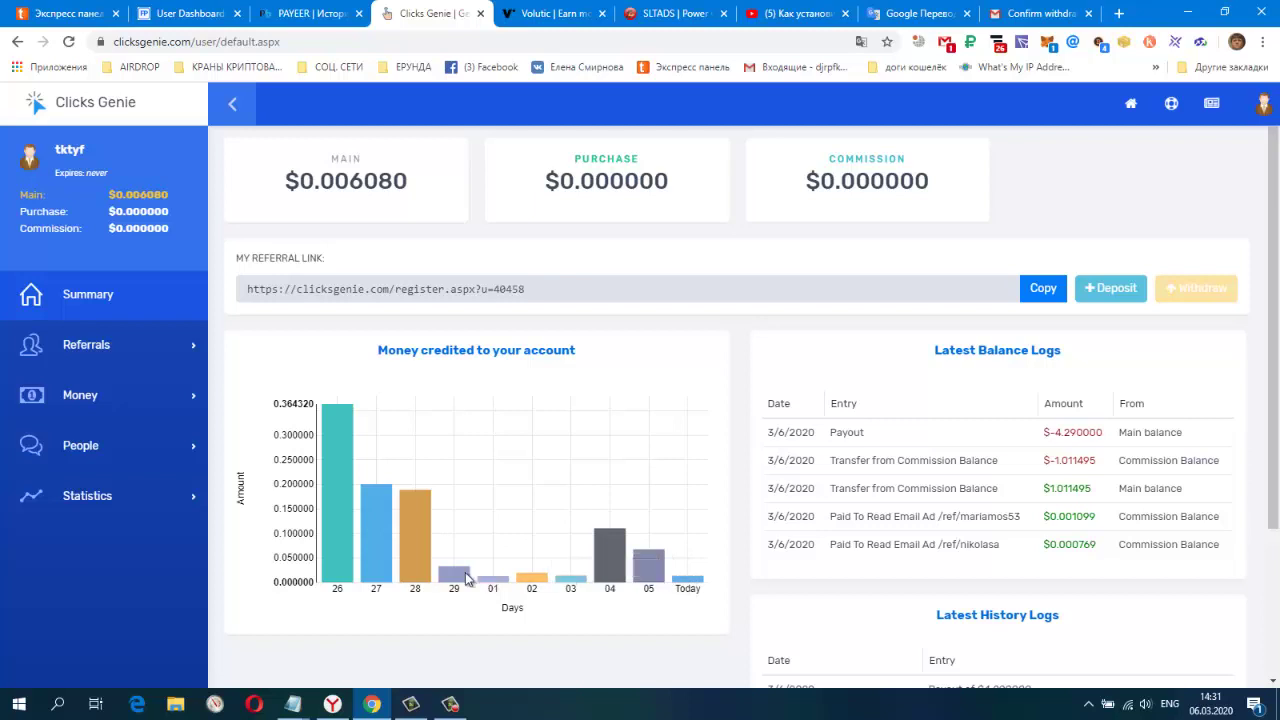
mouse_move(322, 381)
left_click(565, 22)
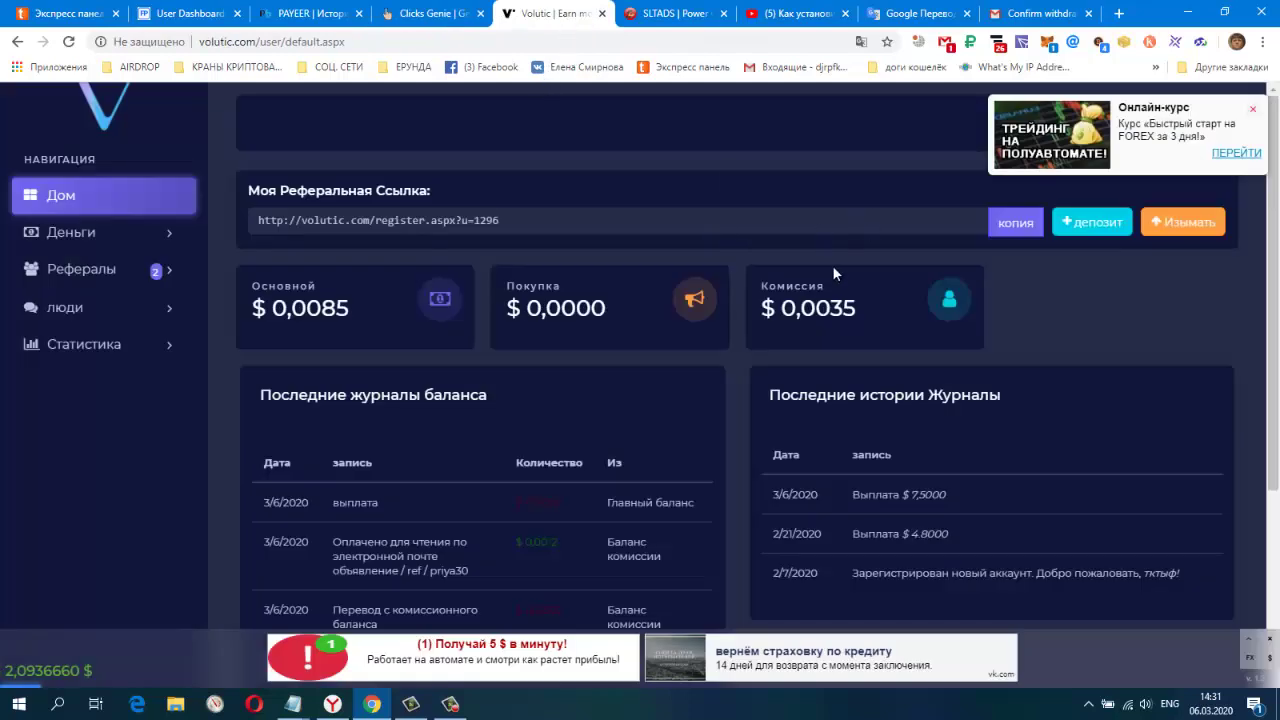